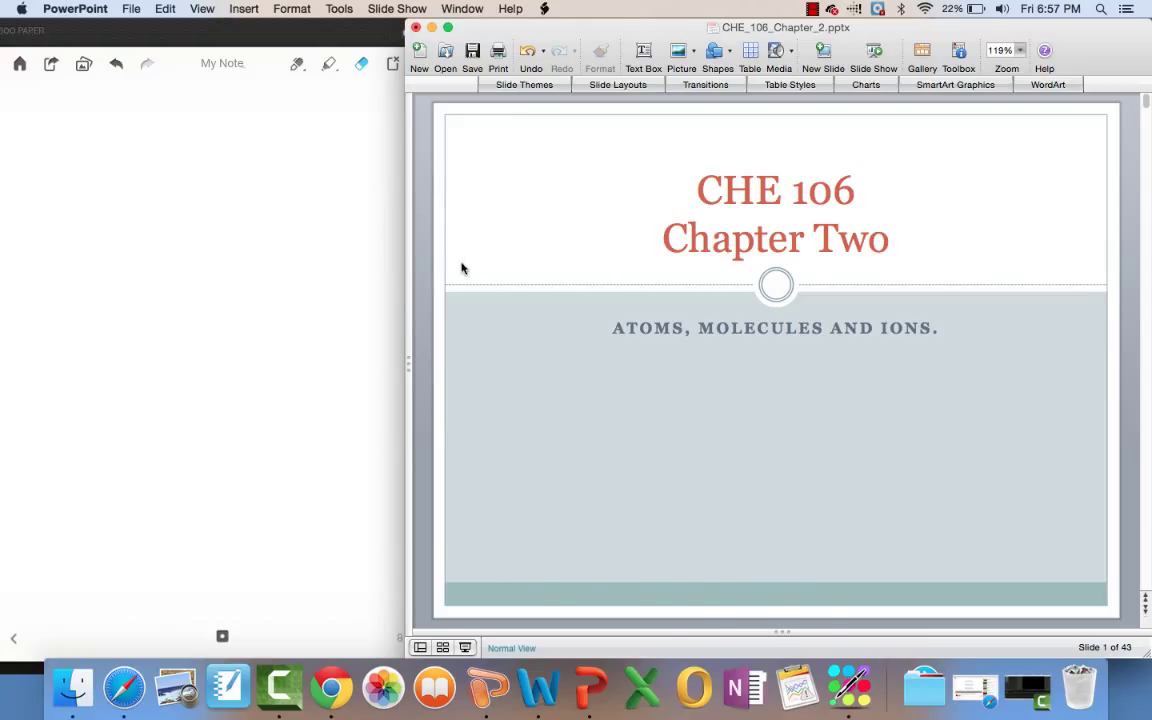
# Page forward from slide 1 to slide 4, the Dalton's Atomic Theory slide.
pyautogui.press('Down')
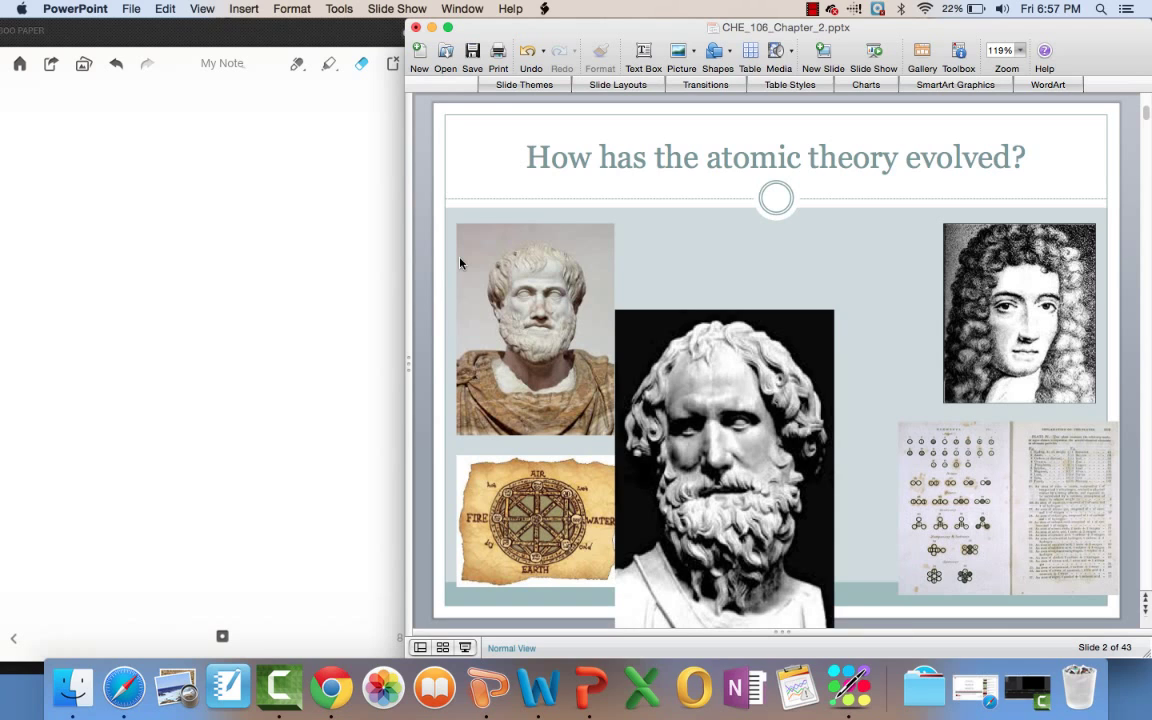
pyautogui.scroll(-3, 635, 152)
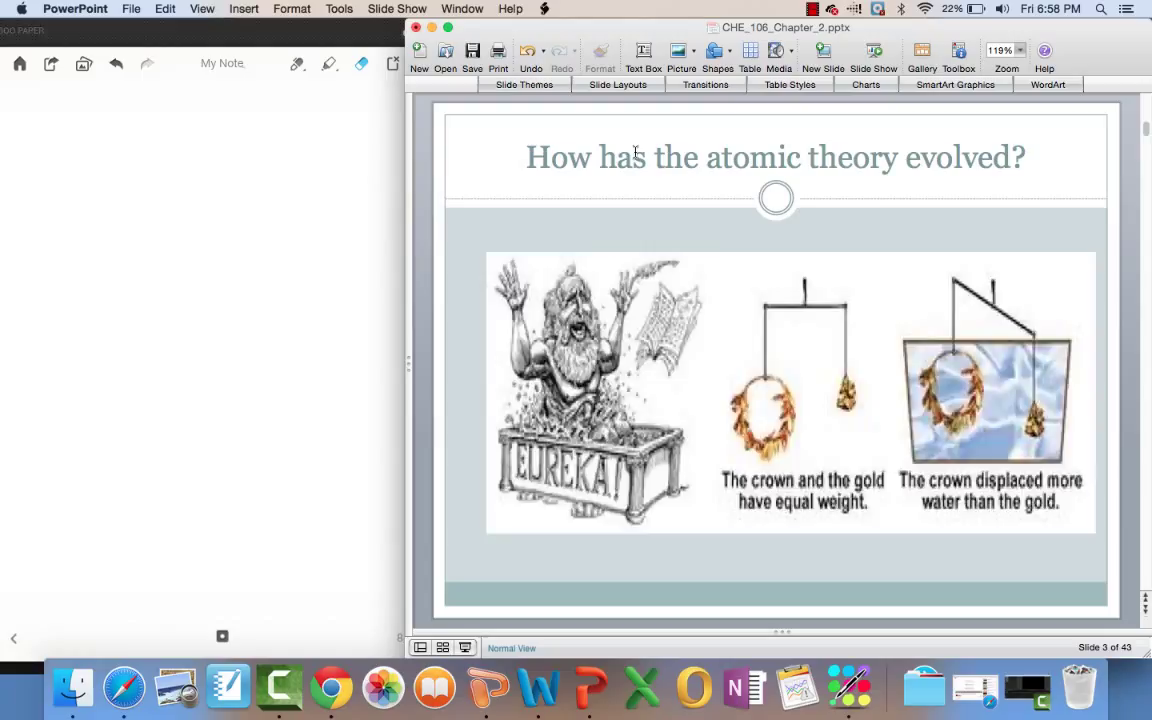
pyautogui.press('pagedown')
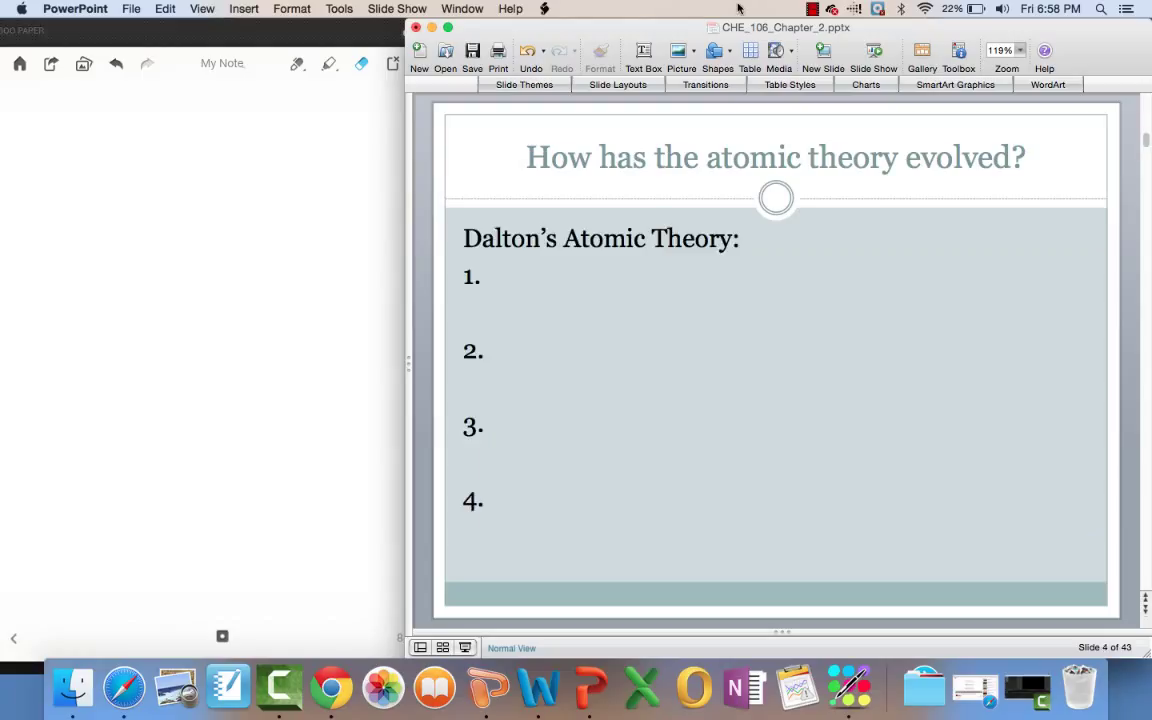
# Handwrite '1. Every element is composed of extremely small particles called atoms' on the note.
pyautogui.moveTo(26, 103); pyautogui.dragTo(23, 122)
pyautogui.click(35, 120)
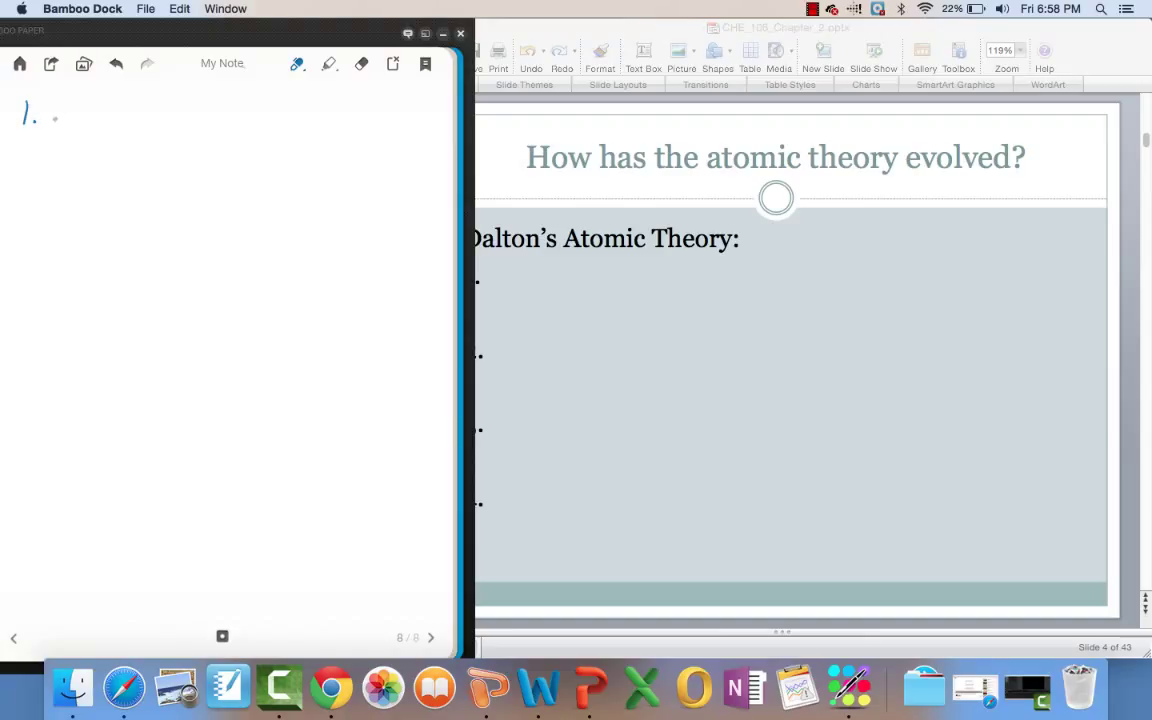
pyautogui.moveTo(55, 103)
pyautogui.mouseDown()
pyautogui.moveTo(55, 121)
pyautogui.moveTo(63, 92)
pyautogui.moveTo(94, 108)
pyautogui.moveTo(104, 100)
pyautogui.moveTo(112, 140)
pyautogui.moveTo(138, 100)
pyautogui.moveTo(218, 96)
pyautogui.moveTo(231, 114)
pyautogui.moveTo(405, 102)
pyautogui.moveTo(412, 115)
pyautogui.mouseUp()
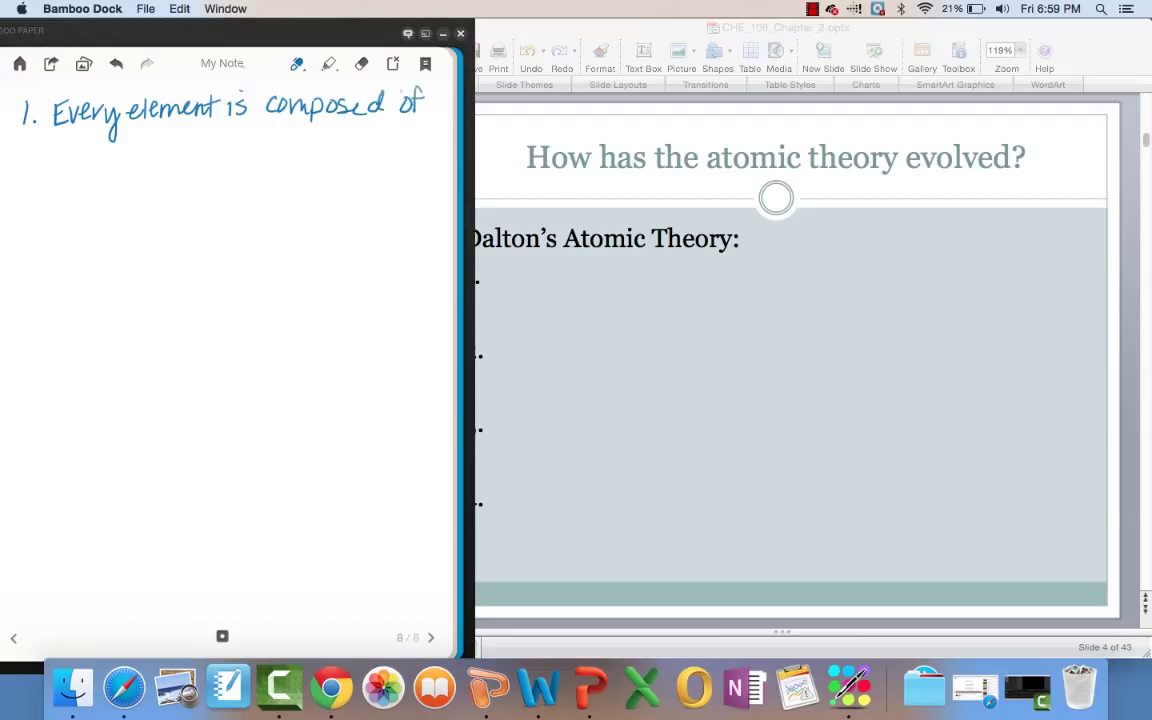
pyautogui.moveTo(26, 142)
pyautogui.mouseDown()
pyautogui.moveTo(58, 154)
pyautogui.moveTo(68, 136)
pyautogui.mouseUp()
pyautogui.moveTo(66, 142); pyautogui.dragTo(114, 152)
pyautogui.moveTo(114, 146)
pyautogui.mouseDown()
pyautogui.moveTo(127, 148)
pyautogui.moveTo(124, 110)
pyautogui.moveTo(146, 180)
pyautogui.mouseUp()
pyautogui.moveTo(168, 145); pyautogui.dragTo(222, 147)
pyautogui.moveTo(228, 122); pyautogui.dragTo(227, 147)
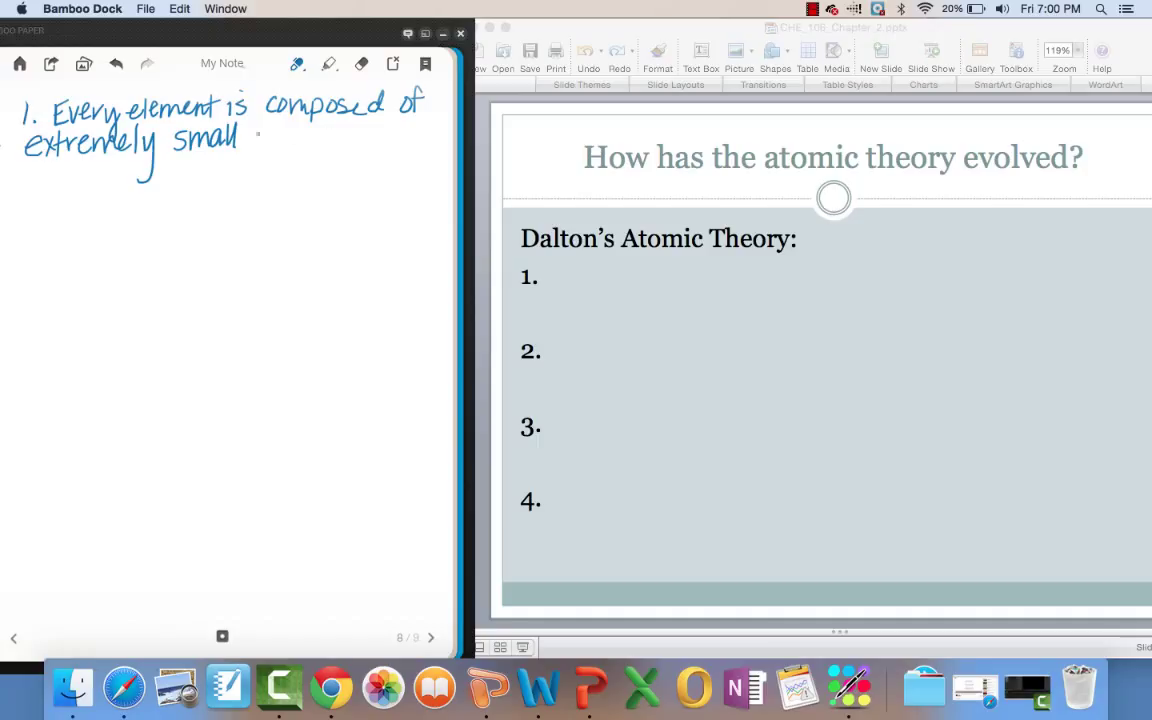
pyautogui.moveTo(257, 128)
pyautogui.mouseDown()
pyautogui.moveTo(266, 142)
pyautogui.moveTo(298, 132)
pyautogui.moveTo(306, 145)
pyautogui.moveTo(316, 128)
pyautogui.moveTo(358, 142)
pyautogui.mouseUp()
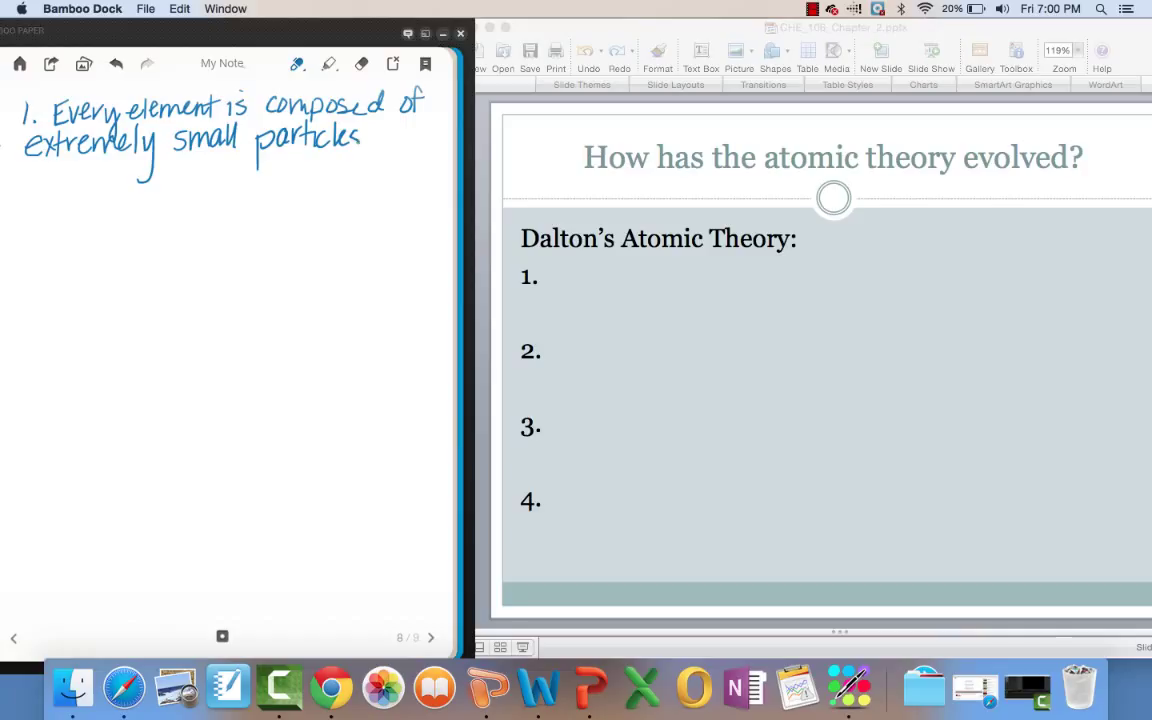
pyautogui.moveTo(70, 170)
pyautogui.mouseDown()
pyautogui.moveTo(68, 188)
pyautogui.moveTo(110, 188)
pyautogui.mouseUp()
pyautogui.moveTo(114, 180)
pyautogui.mouseDown()
pyautogui.moveTo(127, 186)
pyautogui.moveTo(125, 142)
pyautogui.moveTo(145, 166)
pyautogui.moveTo(230, 184)
pyautogui.mouseUp()
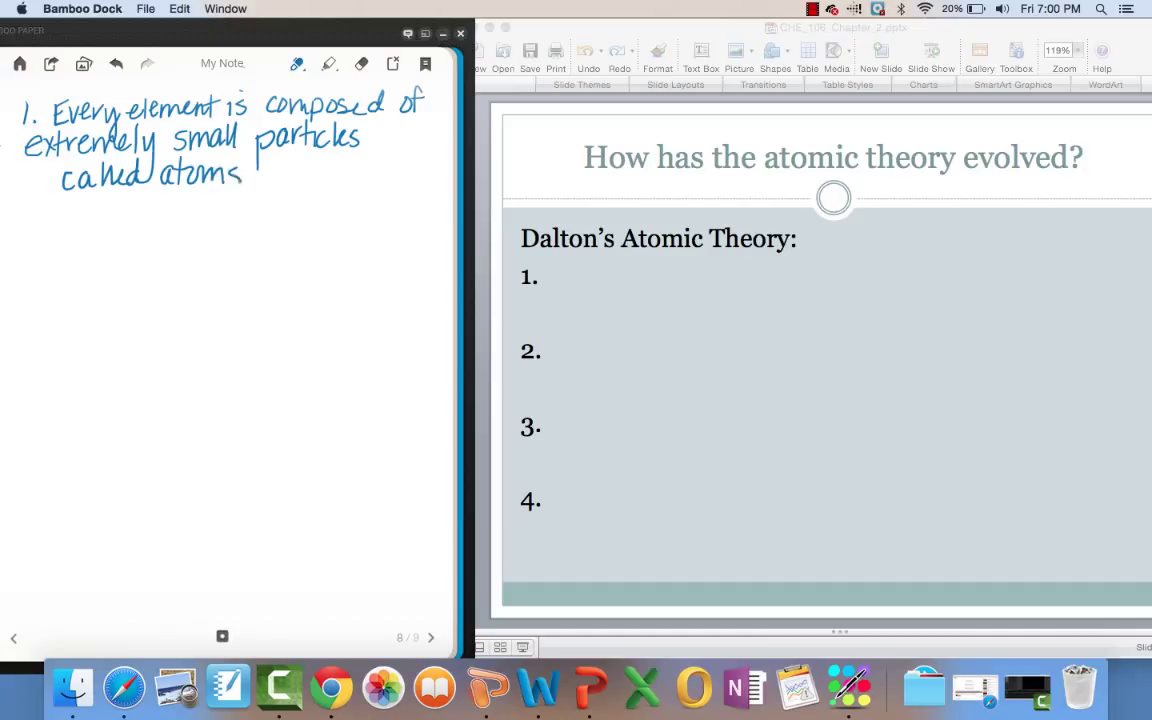
# Write '2. All atoms of a given element are identical' below point 1, then the numeral 3.
pyautogui.click(55, 185)
pyautogui.moveTo(20, 212); pyautogui.dragTo(34, 226)
pyautogui.moveTo(68, 206)
pyautogui.mouseDown()
pyautogui.moveTo(74, 227)
pyautogui.moveTo(126, 226)
pyautogui.moveTo(133, 207)
pyautogui.moveTo(165, 224)
pyautogui.moveTo(192, 210)
pyautogui.moveTo(199, 226)
pyautogui.moveTo(257, 218)
pyautogui.moveTo(258, 246)
pyautogui.moveTo(271, 216)
pyautogui.mouseUp()
pyautogui.moveTo(279, 205); pyautogui.dragTo(355, 211)
pyautogui.moveTo(356, 207); pyautogui.dragTo(390, 214)
pyautogui.moveTo(392, 207); pyautogui.dragTo(422, 214)
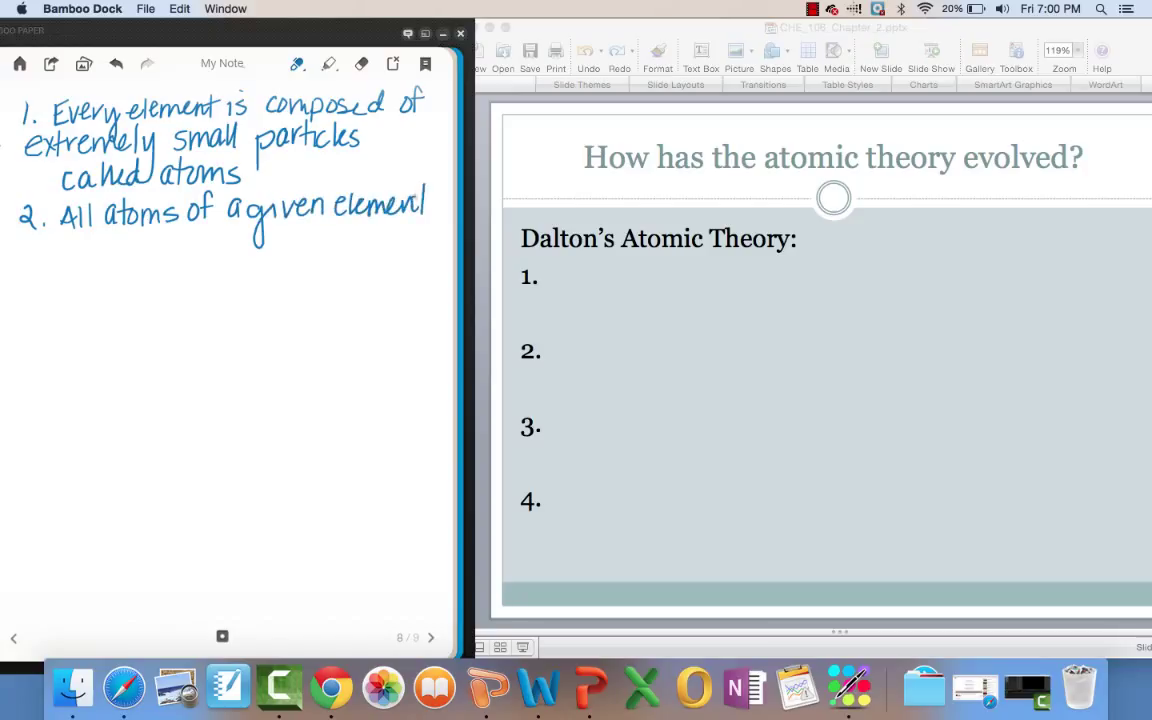
pyautogui.moveTo(58, 244)
pyautogui.mouseDown()
pyautogui.moveTo(60, 260)
pyautogui.moveTo(80, 246)
pyautogui.moveTo(96, 258)
pyautogui.mouseUp()
pyautogui.moveTo(113, 240)
pyautogui.mouseDown()
pyautogui.moveTo(113, 257)
pyautogui.moveTo(162, 258)
pyautogui.mouseUp()
pyautogui.moveTo(155, 243)
pyautogui.mouseDown()
pyautogui.moveTo(172, 242)
pyautogui.moveTo(177, 258)
pyautogui.moveTo(218, 257)
pyautogui.mouseUp()
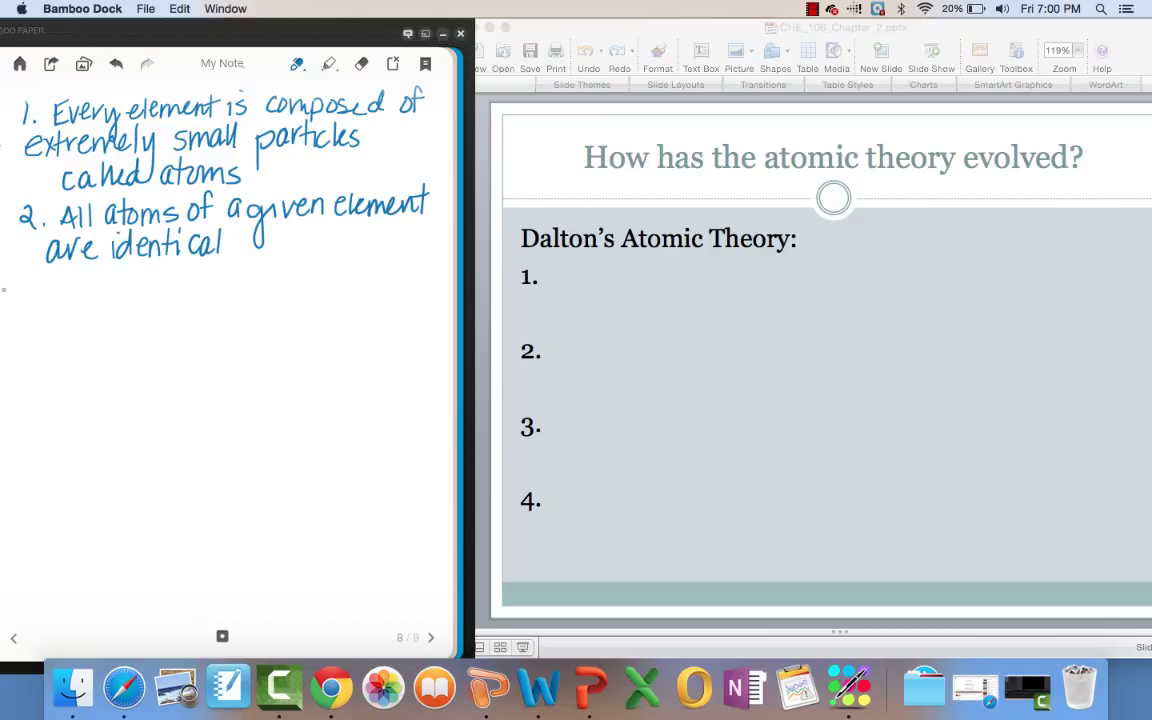
pyautogui.moveTo(11, 279); pyautogui.dragTo(11, 300)
# Write '3. Atoms of an element CAN NOT be changed into atoms of a'.
pyautogui.click(37, 292)
pyautogui.moveTo(58, 301)
pyautogui.mouseDown()
pyautogui.moveTo(300, 278)
pyautogui.moveTo(320, 260)
pyautogui.moveTo(356, 278)
pyautogui.moveTo(368, 258)
pyautogui.moveTo(378, 272)
pyautogui.moveTo(418, 258)
pyautogui.moveTo(437, 279)
pyautogui.mouseUp()
pyautogui.moveTo(52, 310)
pyautogui.mouseDown()
pyautogui.moveTo(50, 335)
pyautogui.moveTo(156, 333)
pyautogui.moveTo(160, 346)
pyautogui.moveTo(190, 316)
pyautogui.moveTo(231, 322)
pyautogui.mouseUp()
pyautogui.moveTo(241, 303)
pyautogui.mouseDown()
pyautogui.moveTo(242, 322)
pyautogui.moveTo(250, 310)
pyautogui.mouseUp()
pyautogui.moveTo(258, 312)
pyautogui.mouseDown()
pyautogui.moveTo(299, 320)
pyautogui.moveTo(306, 306)
pyautogui.mouseUp()
pyautogui.moveTo(313, 310); pyautogui.dragTo(312, 318)
pyautogui.moveTo(322, 318); pyautogui.dragTo(359, 305)
pyautogui.moveTo(388, 292)
pyautogui.mouseDown()
pyautogui.moveTo(381, 316)
pyautogui.moveTo(422, 311)
pyautogui.mouseUp()
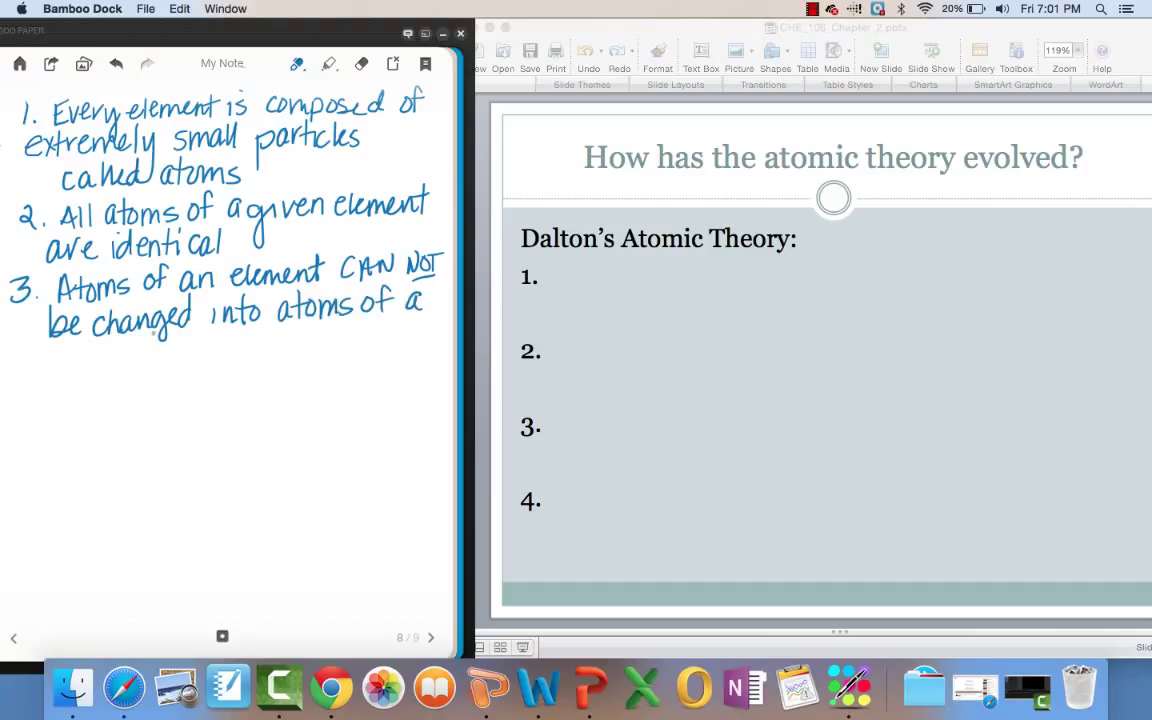
# Finish point 3 with 'different element by chemical means' and write the numeral 4 below.
pyautogui.moveTo(56, 356)
pyautogui.mouseDown()
pyautogui.moveTo(47, 370)
pyautogui.moveTo(58, 372)
pyautogui.mouseUp()
pyautogui.moveTo(64, 358)
pyautogui.mouseDown()
pyautogui.moveTo(65, 372)
pyautogui.moveTo(85, 372)
pyautogui.mouseUp()
pyautogui.moveTo(68, 356); pyautogui.dragTo(158, 366)
pyautogui.moveTo(152, 353); pyautogui.dragTo(264, 356)
pyautogui.moveTo(265, 348); pyautogui.dragTo(283, 354)
pyautogui.moveTo(276, 342)
pyautogui.mouseDown()
pyautogui.moveTo(318, 345)
pyautogui.moveTo(318, 367)
pyautogui.moveTo(334, 349)
pyautogui.moveTo(357, 350)
pyautogui.mouseUp()
pyautogui.moveTo(363, 343); pyautogui.dragTo(410, 347)
pyautogui.moveTo(422, 336)
pyautogui.mouseDown()
pyautogui.moveTo(414, 347)
pyautogui.moveTo(433, 342)
pyautogui.mouseUp()
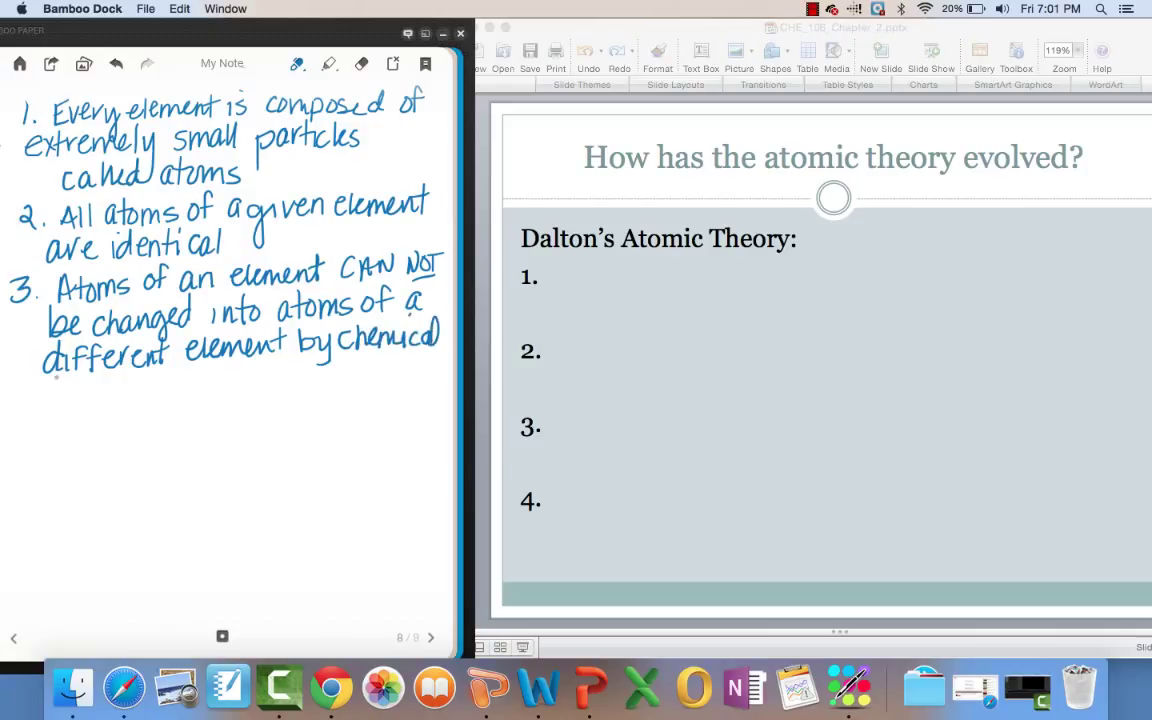
pyautogui.moveTo(53, 380)
pyautogui.mouseDown()
pyautogui.moveTo(66, 398)
pyautogui.moveTo(126, 384)
pyautogui.moveTo(135, 396)
pyautogui.mouseUp()
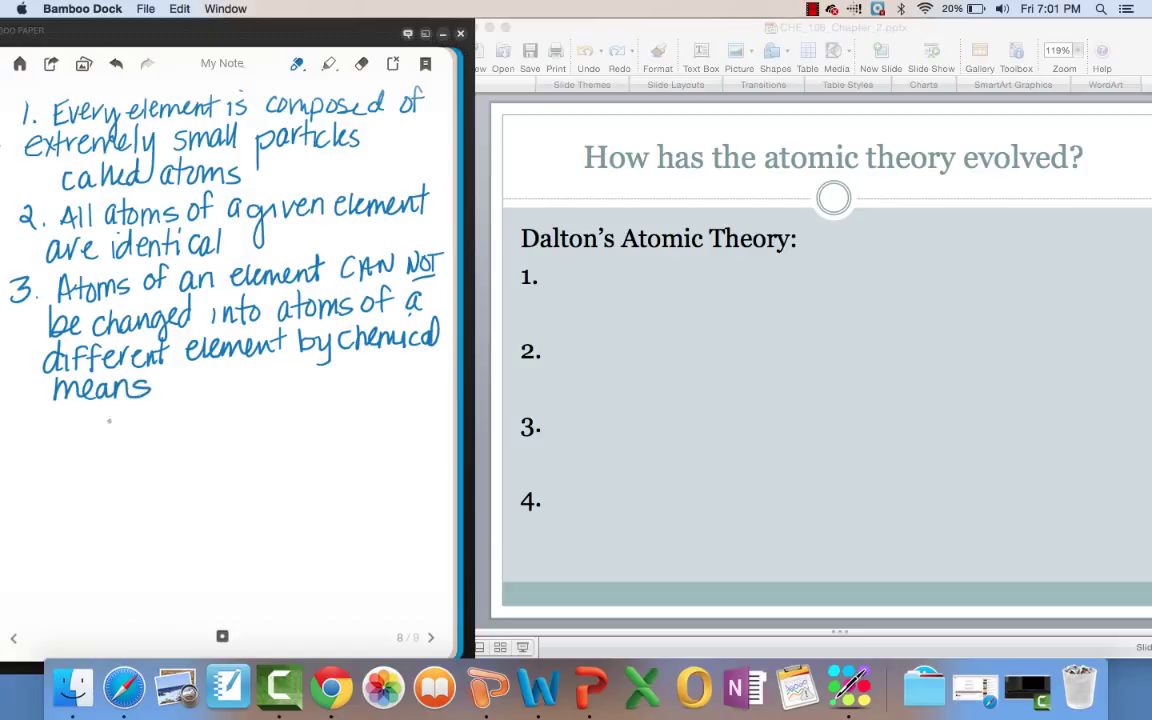
pyautogui.moveTo(16, 430); pyautogui.dragTo(34, 432)
pyautogui.moveTo(27, 416); pyautogui.dragTo(26, 445)
# Write '4. Compounds form when atoms of more ... combine & a given compound'.
pyautogui.click(44, 431)
pyautogui.moveTo(62, 420)
pyautogui.mouseDown()
pyautogui.moveTo(60, 430)
pyautogui.moveTo(95, 438)
pyautogui.moveTo(162, 438)
pyautogui.moveTo(200, 420)
pyautogui.moveTo(216, 430)
pyautogui.moveTo(366, 416)
pyautogui.moveTo(400, 428)
pyautogui.mouseUp()
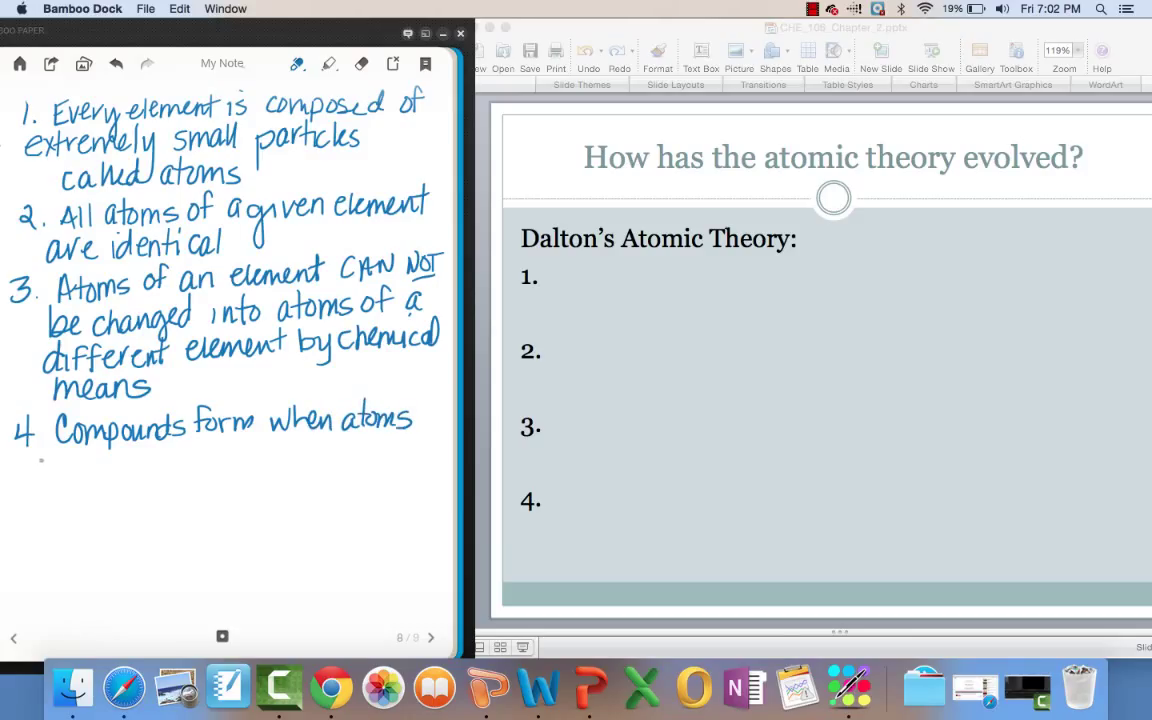
pyautogui.moveTo(41, 460)
pyautogui.mouseDown()
pyautogui.moveTo(144, 478)
pyautogui.moveTo(328, 470)
pyautogui.moveTo(377, 456)
pyautogui.moveTo(429, 465)
pyautogui.mouseUp()
pyautogui.moveTo(432, 459); pyautogui.dragTo(442, 462)
pyautogui.click(420, 426)
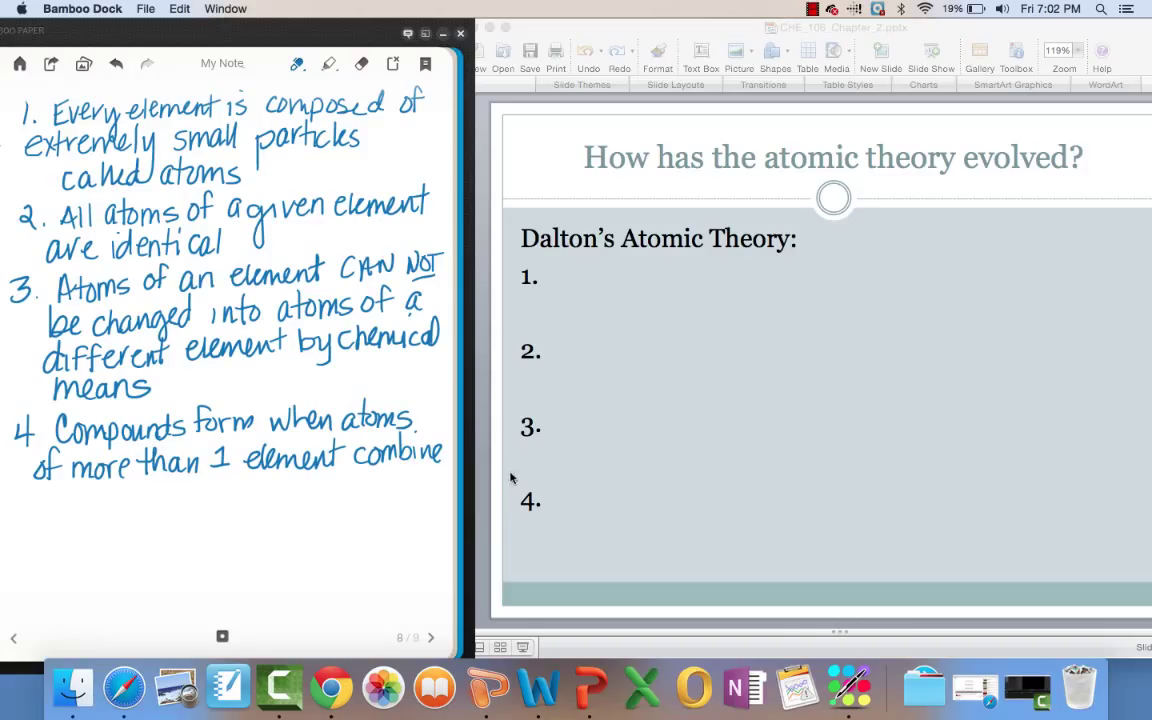
pyautogui.moveTo(31, 504); pyautogui.dragTo(30, 526)
pyautogui.moveTo(64, 499)
pyautogui.mouseDown()
pyautogui.moveTo(62, 510)
pyautogui.moveTo(84, 504)
pyautogui.moveTo(92, 522)
pyautogui.moveTo(118, 497)
pyautogui.moveTo(214, 509)
pyautogui.moveTo(225, 495)
pyautogui.moveTo(268, 500)
pyautogui.moveTo(287, 480)
pyautogui.moveTo(322, 496)
pyautogui.moveTo(338, 478)
pyautogui.moveTo(352, 497)
pyautogui.moveTo(370, 488)
pyautogui.moveTo(382, 516)
pyautogui.moveTo(398, 497)
pyautogui.mouseUp()
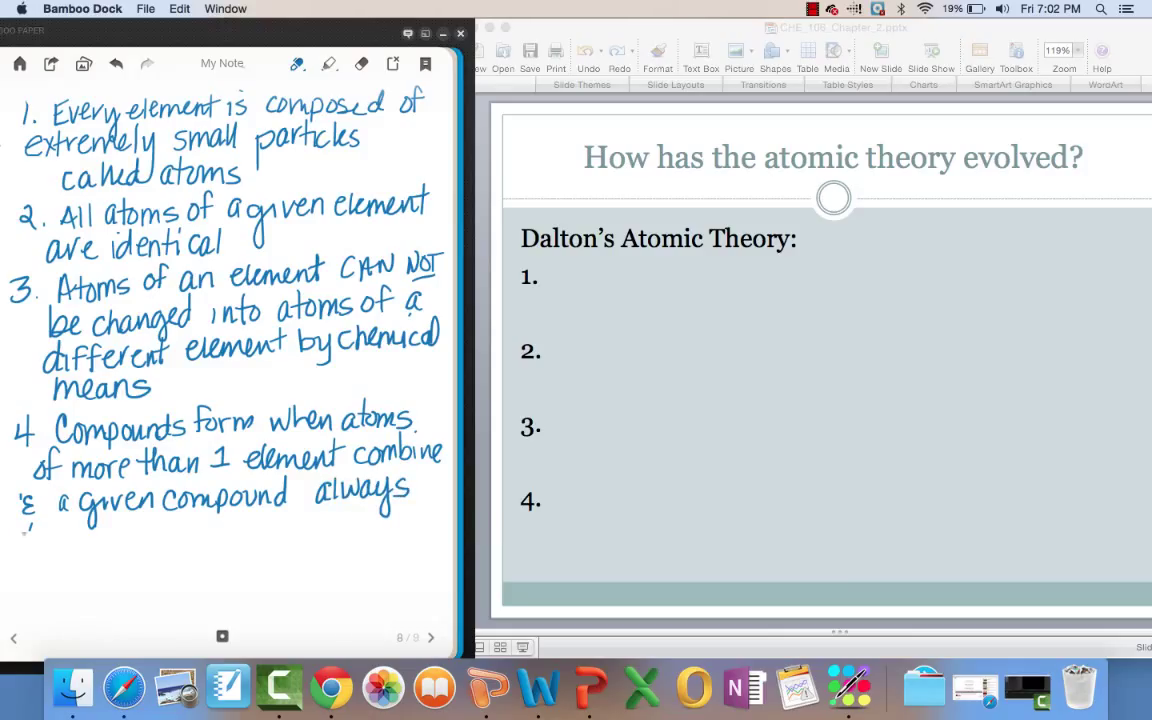
# Finish point 4 with 'has the same relative # & kinds of atoms'.
pyautogui.moveTo(46, 531)
pyautogui.mouseDown()
pyautogui.moveTo(44, 559)
pyautogui.moveTo(72, 558)
pyautogui.mouseUp()
pyautogui.moveTo(108, 521); pyautogui.dragTo(109, 543)
pyautogui.moveTo(101, 530)
pyautogui.mouseDown()
pyautogui.moveTo(128, 543)
pyautogui.moveTo(253, 540)
pyautogui.moveTo(262, 529)
pyautogui.mouseUp()
pyautogui.moveTo(263, 534); pyautogui.dragTo(326, 540)
pyautogui.moveTo(330, 527)
pyautogui.mouseDown()
pyautogui.moveTo(350, 538)
pyautogui.moveTo(384, 513)
pyautogui.moveTo(410, 534)
pyautogui.mouseUp()
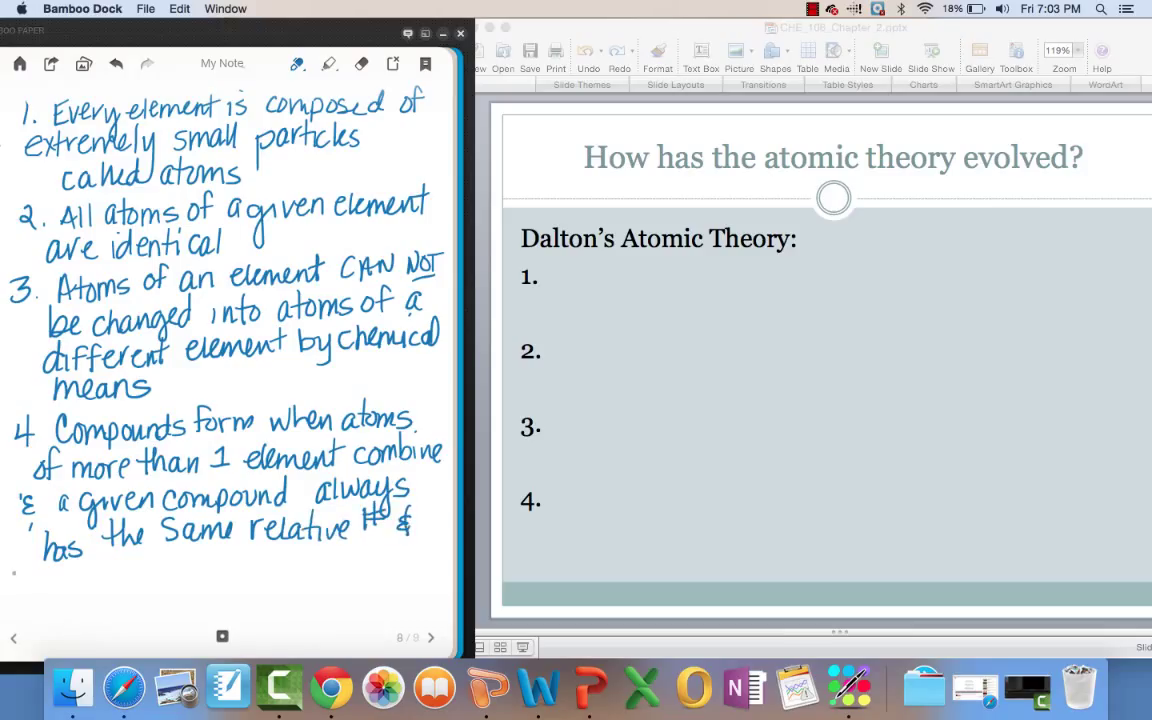
pyautogui.moveTo(10, 566)
pyautogui.mouseDown()
pyautogui.moveTo(9, 592)
pyautogui.moveTo(58, 590)
pyautogui.mouseUp()
pyautogui.moveTo(70, 580)
pyautogui.mouseDown()
pyautogui.moveTo(66, 591)
pyautogui.moveTo(173, 583)
pyautogui.mouseUp()
pyautogui.moveTo(166, 571); pyautogui.dragTo(185, 572)
pyautogui.moveTo(191, 583)
pyautogui.mouseDown()
pyautogui.moveTo(198, 572)
pyautogui.moveTo(210, 582)
pyautogui.mouseUp()
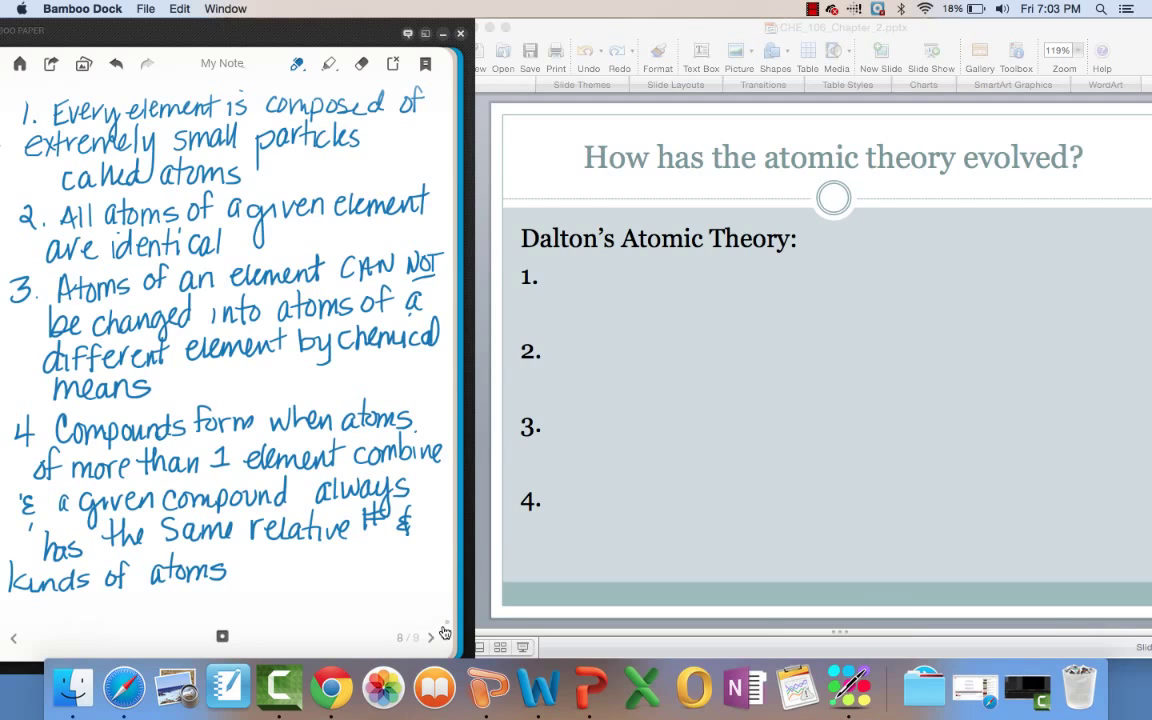
# Turn to a blank note page and advance PowerPoint to the Law of Multiple Proportions slide.
pyautogui.click(424, 621)
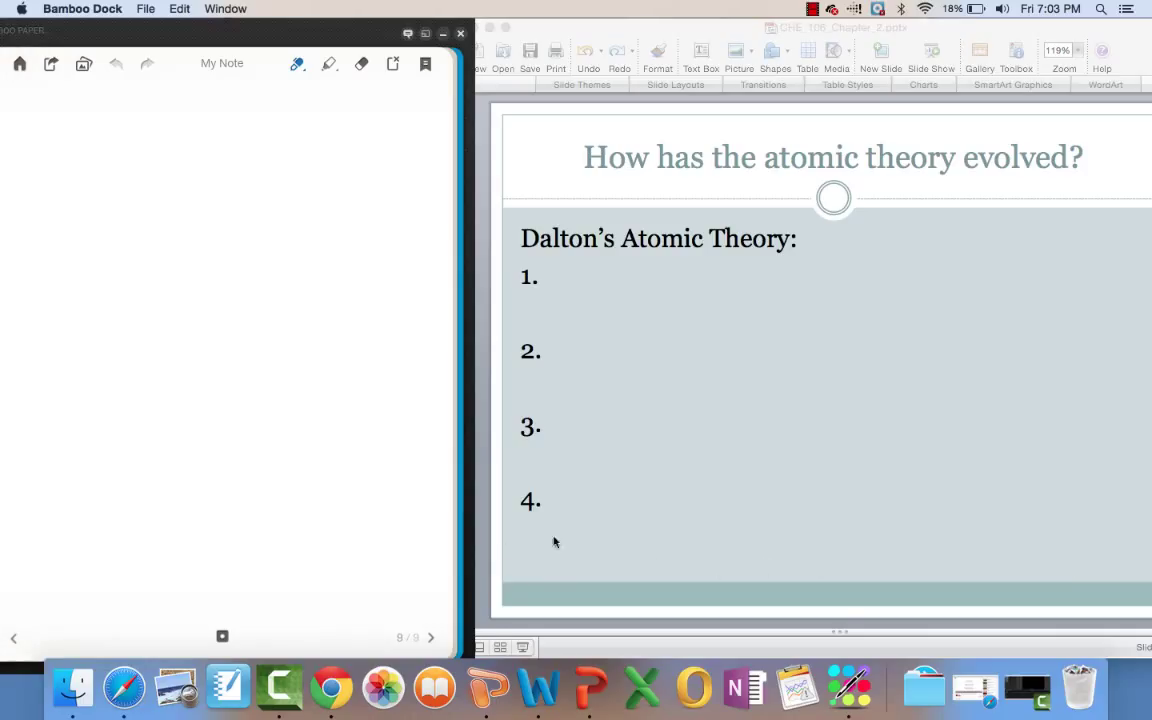
pyautogui.click(520, 557)
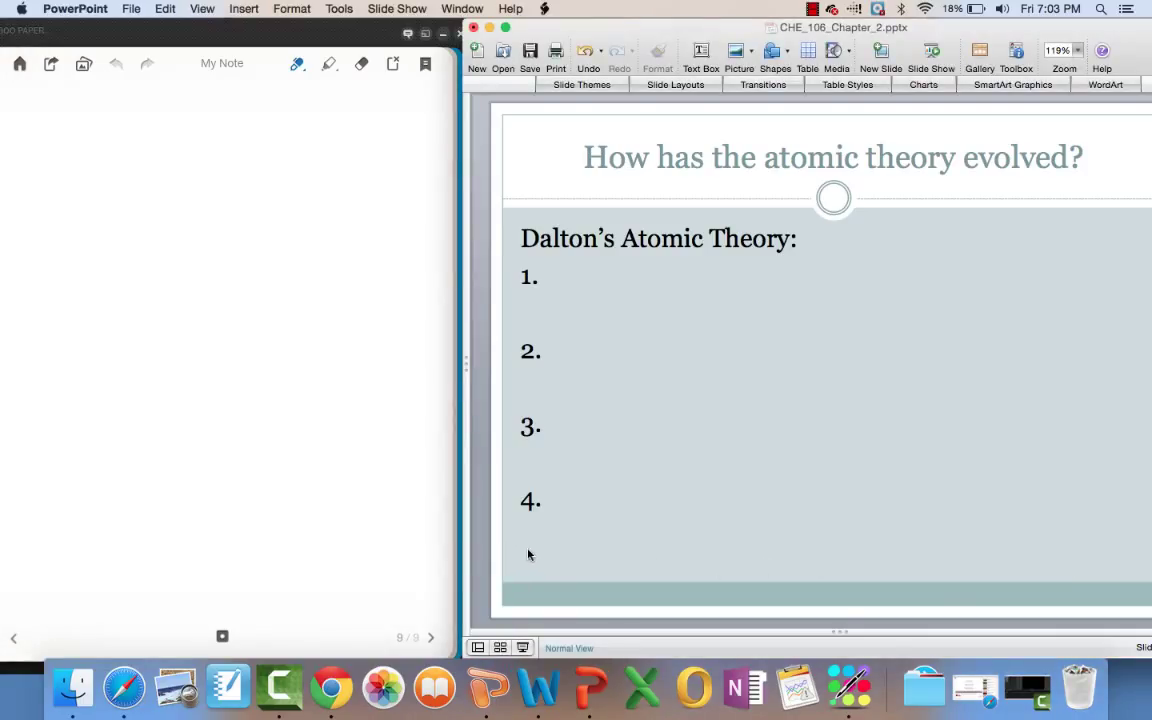
pyautogui.press('pagedown')
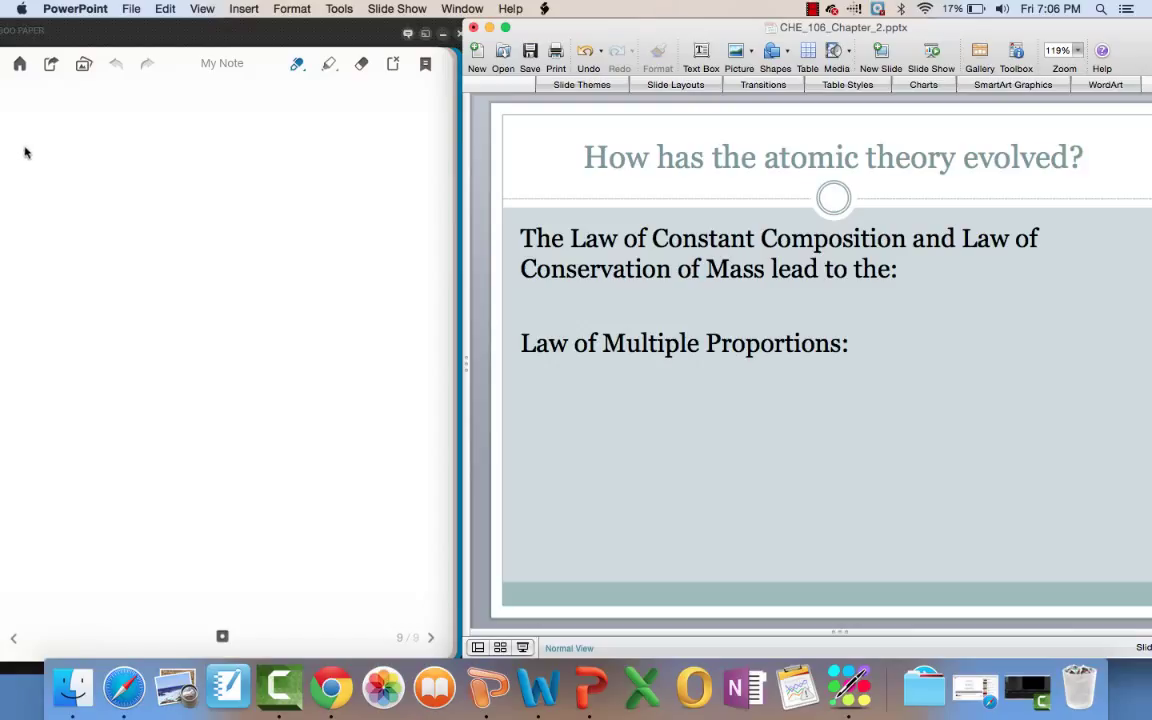
# Write 'When a compound forms, the mass of 1 element combines with a fixed mass'.
pyautogui.click(24, 130)
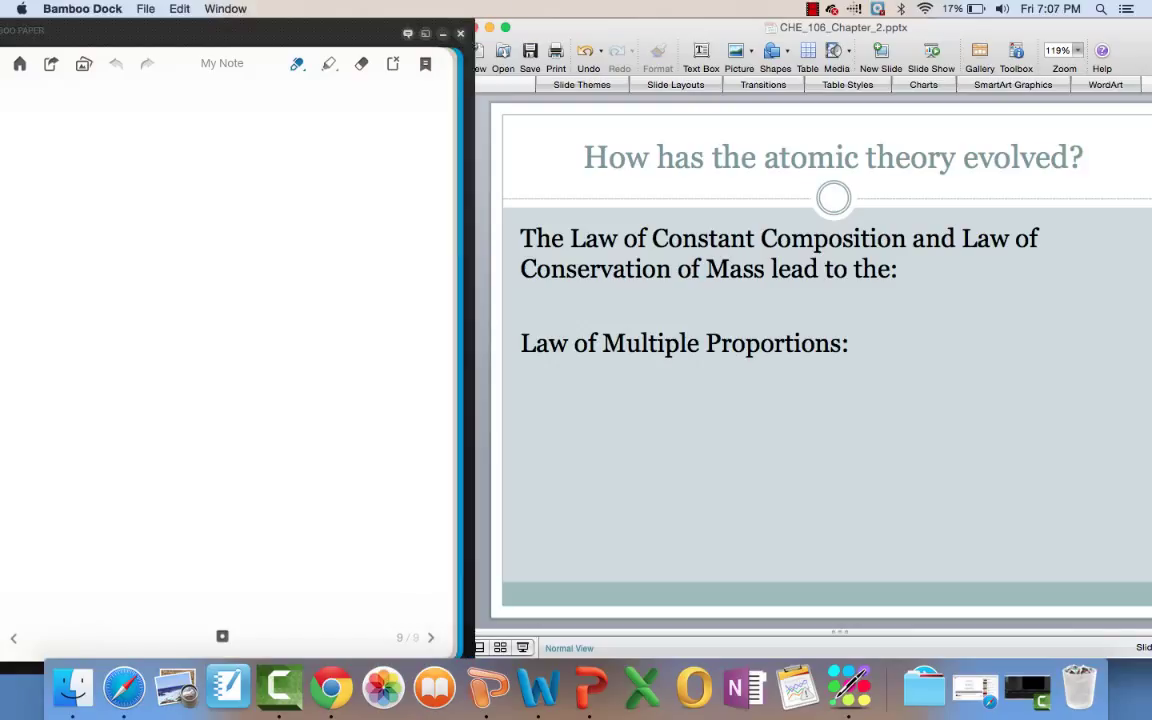
pyautogui.moveTo(25, 96)
pyautogui.mouseDown()
pyautogui.moveTo(55, 88)
pyautogui.moveTo(67, 108)
pyautogui.moveTo(106, 90)
pyautogui.moveTo(112, 106)
pyautogui.moveTo(141, 95)
pyautogui.moveTo(168, 106)
pyautogui.moveTo(253, 90)
pyautogui.moveTo(346, 111)
pyautogui.mouseUp()
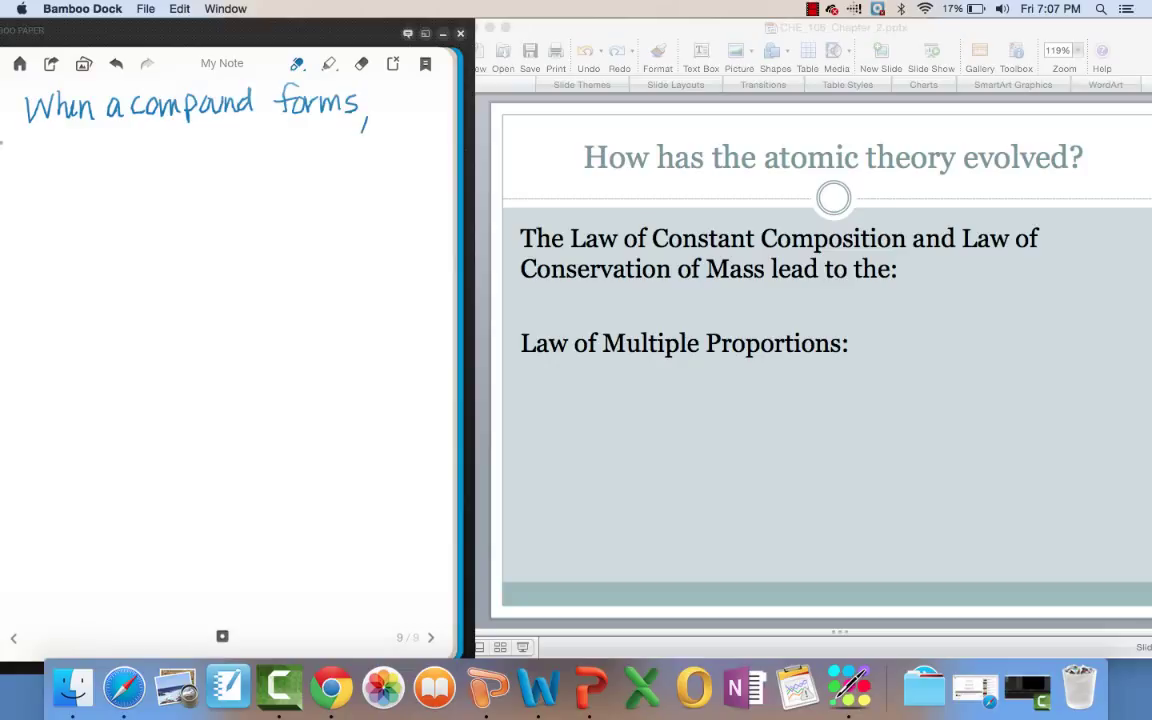
pyautogui.moveTo(40, 118)
pyautogui.mouseDown()
pyautogui.moveTo(30, 140)
pyautogui.moveTo(60, 148)
pyautogui.moveTo(156, 141)
pyautogui.moveTo(188, 158)
pyautogui.moveTo(338, 149)
pyautogui.mouseUp()
pyautogui.moveTo(344, 128); pyautogui.dragTo(343, 150)
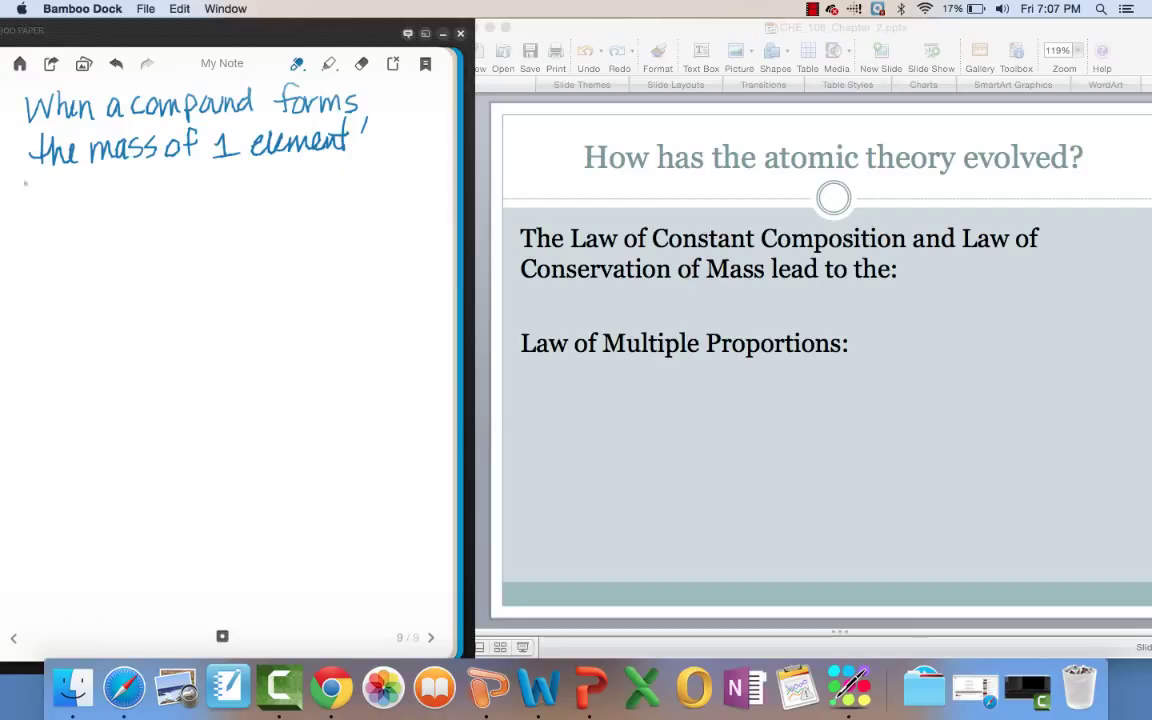
pyautogui.moveTo(40, 186)
pyautogui.mouseDown()
pyautogui.moveTo(37, 206)
pyautogui.moveTo(53, 195)
pyautogui.moveTo(163, 202)
pyautogui.moveTo(178, 188)
pyautogui.mouseUp()
pyautogui.moveTo(184, 188); pyautogui.dragTo(194, 200)
pyautogui.moveTo(186, 179)
pyautogui.mouseDown()
pyautogui.moveTo(207, 176)
pyautogui.moveTo(220, 200)
pyautogui.moveTo(266, 198)
pyautogui.mouseUp()
pyautogui.moveTo(291, 157)
pyautogui.mouseDown()
pyautogui.moveTo(284, 190)
pyautogui.moveTo(334, 184)
pyautogui.moveTo(356, 160)
pyautogui.moveTo(421, 180)
pyautogui.mouseUp()
# Continue with 'of the other element resulting in ratios of Whole #'s'.
pyautogui.moveTo(88, 214)
pyautogui.mouseDown()
pyautogui.moveTo(94, 230)
pyautogui.moveTo(108, 213)
pyautogui.mouseUp()
pyautogui.moveTo(124, 205)
pyautogui.mouseDown()
pyautogui.moveTo(128, 226)
pyautogui.moveTo(136, 212)
pyautogui.mouseUp()
pyautogui.moveTo(140, 204)
pyautogui.mouseDown()
pyautogui.moveTo(154, 226)
pyautogui.moveTo(190, 212)
pyautogui.moveTo(208, 222)
pyautogui.mouseUp()
pyautogui.moveTo(198, 212); pyautogui.dragTo(260, 220)
pyautogui.moveTo(264, 220)
pyautogui.mouseDown()
pyautogui.moveTo(310, 204)
pyautogui.moveTo(326, 220)
pyautogui.mouseUp()
pyautogui.moveTo(330, 220)
pyautogui.mouseDown()
pyautogui.moveTo(342, 210)
pyautogui.moveTo(388, 222)
pyautogui.mouseUp()
pyautogui.moveTo(378, 200); pyautogui.dragTo(394, 196)
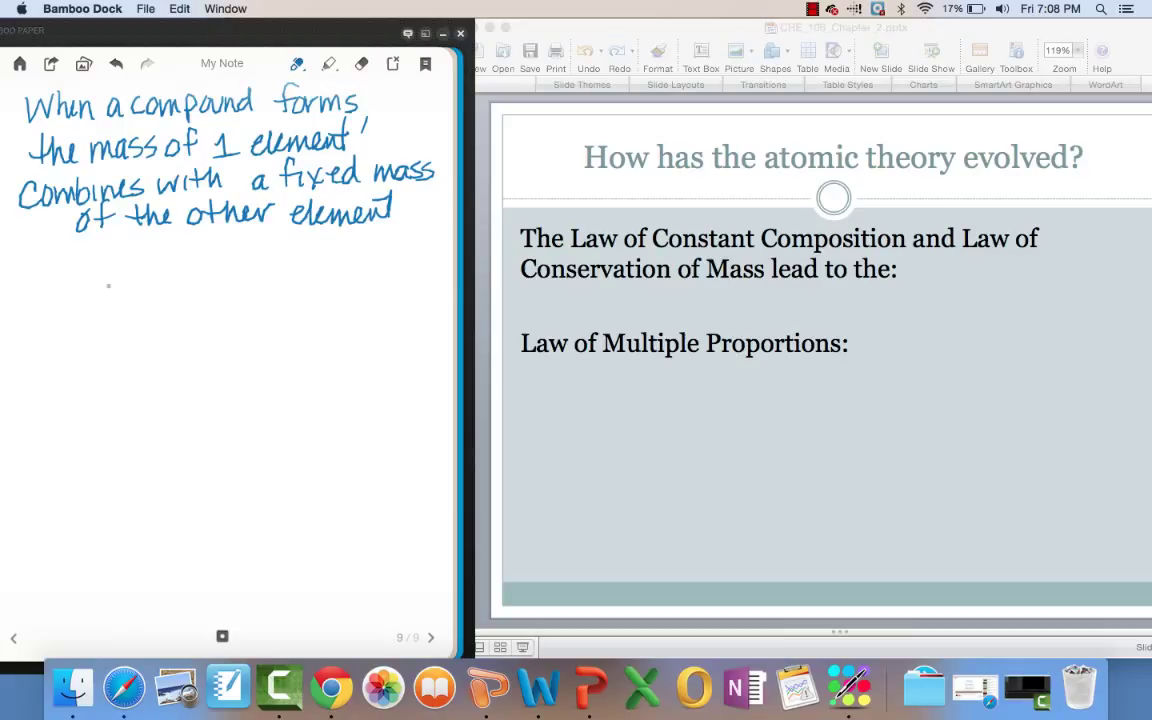
pyautogui.moveTo(38, 262)
pyautogui.mouseDown()
pyautogui.moveTo(50, 247)
pyautogui.moveTo(106, 258)
pyautogui.moveTo(126, 240)
pyautogui.moveTo(158, 272)
pyautogui.moveTo(233, 245)
pyautogui.moveTo(250, 258)
pyautogui.moveTo(301, 246)
pyautogui.moveTo(306, 258)
pyautogui.moveTo(325, 248)
pyautogui.moveTo(340, 258)
pyautogui.mouseUp()
pyautogui.moveTo(68, 283)
pyautogui.mouseDown()
pyautogui.moveTo(100, 285)
pyautogui.moveTo(116, 302)
pyautogui.moveTo(127, 291)
pyautogui.mouseUp()
pyautogui.moveTo(132, 278)
pyautogui.mouseDown()
pyautogui.moveTo(134, 302)
pyautogui.moveTo(155, 302)
pyautogui.mouseUp()
pyautogui.moveTo(170, 280)
pyautogui.mouseDown()
pyautogui.moveTo(165, 302)
pyautogui.moveTo(176, 287)
pyautogui.mouseUp()
pyautogui.moveTo(150, 295); pyautogui.dragTo(205, 300)
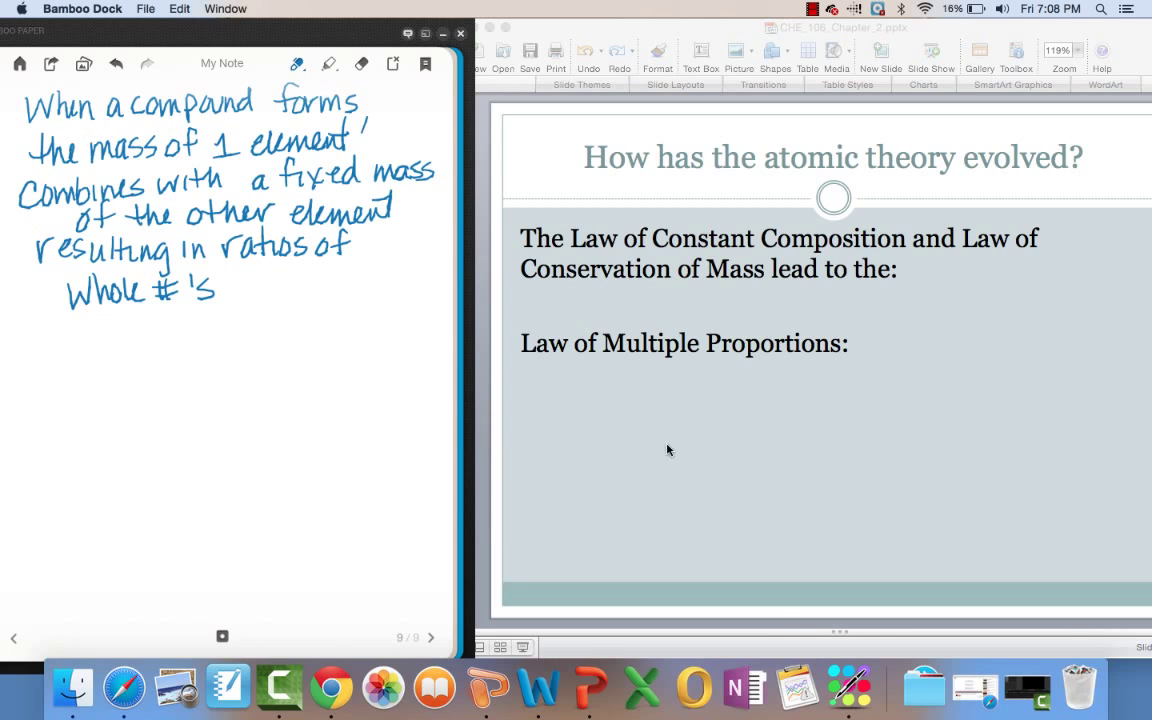
# Return to PowerPoint and show the carbon monoxide vs. carbon dioxide mass-ratio slide.
pyautogui.click(640, 470)
pyautogui.press('pagedown')
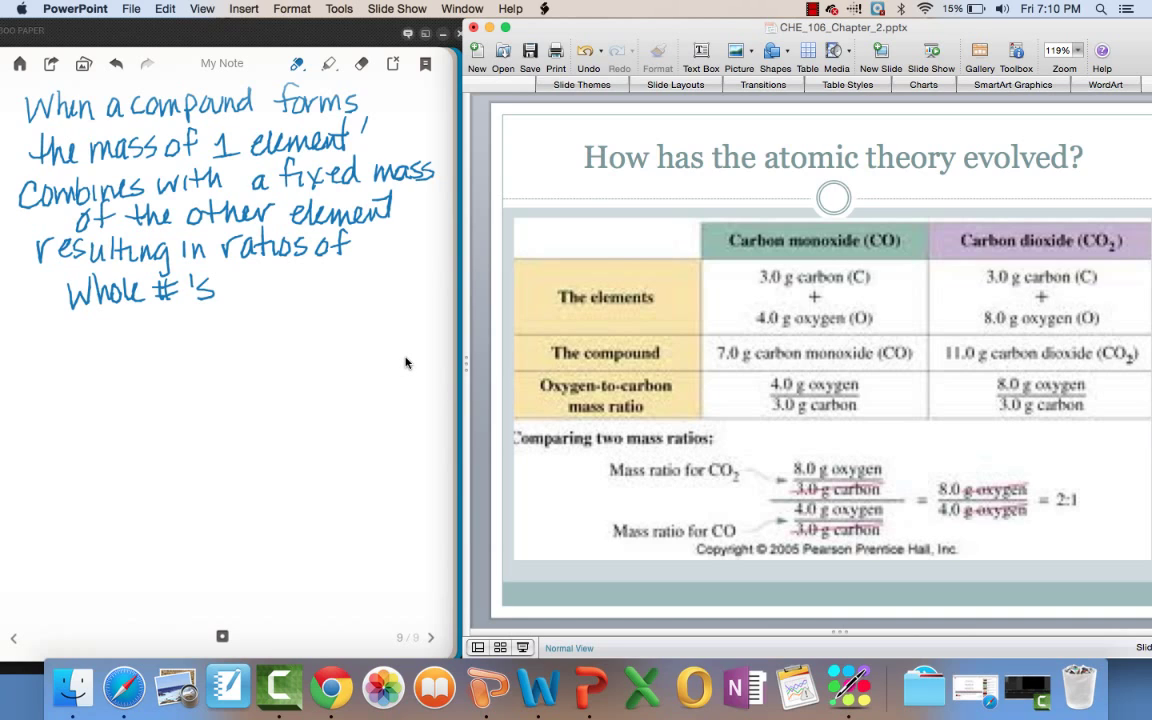
# Step past the Thomson and Millikan slide to the cathode ray tube diagram slide.
pyautogui.press('Down')
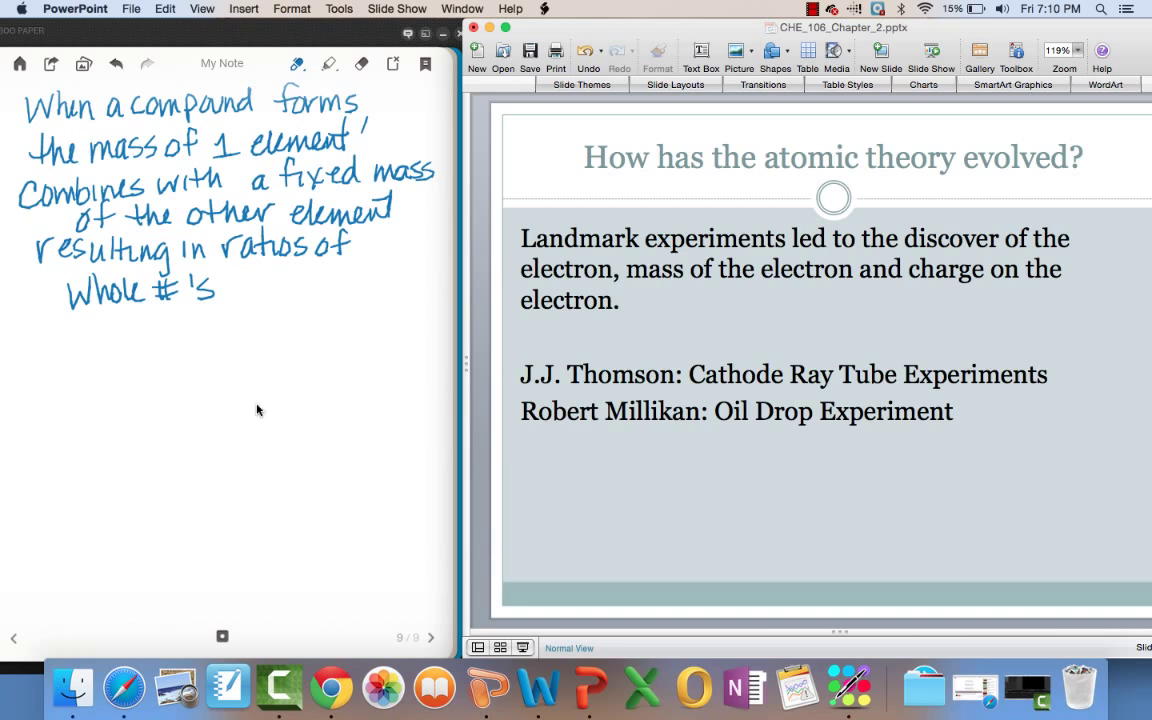
pyautogui.press('pagedown')
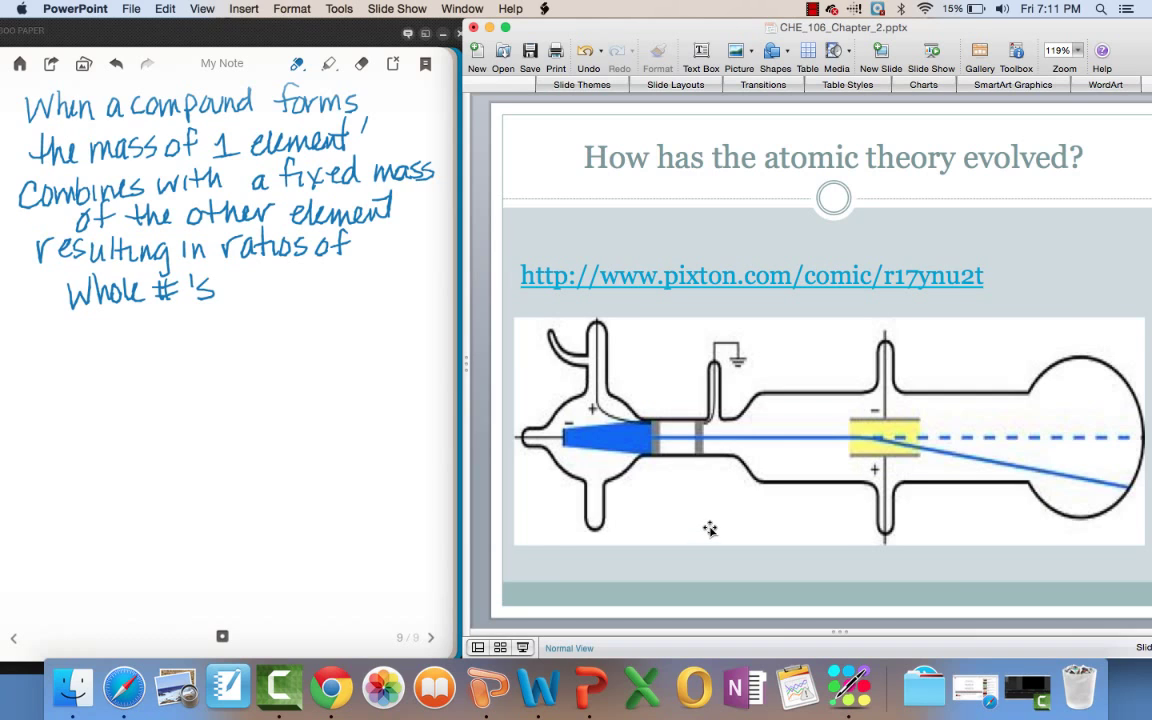
pyautogui.press('pagedown')
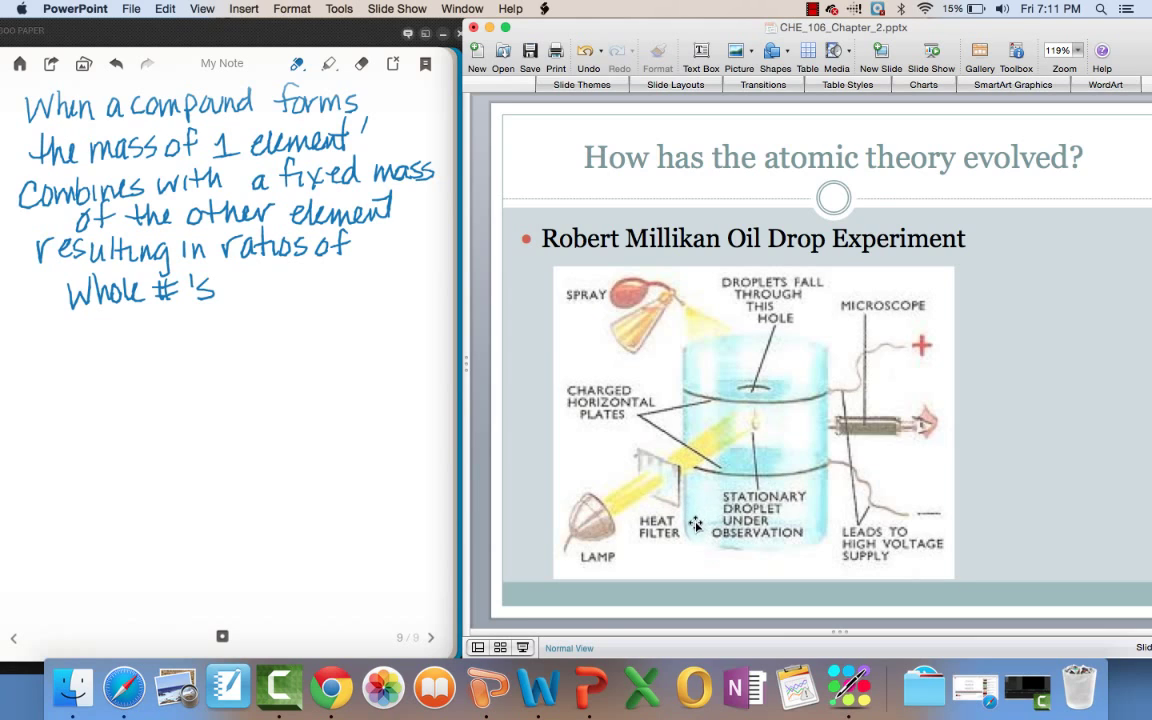
pyautogui.click(812, 9)
pyautogui.click(829, 44)
pyautogui.press('Down')
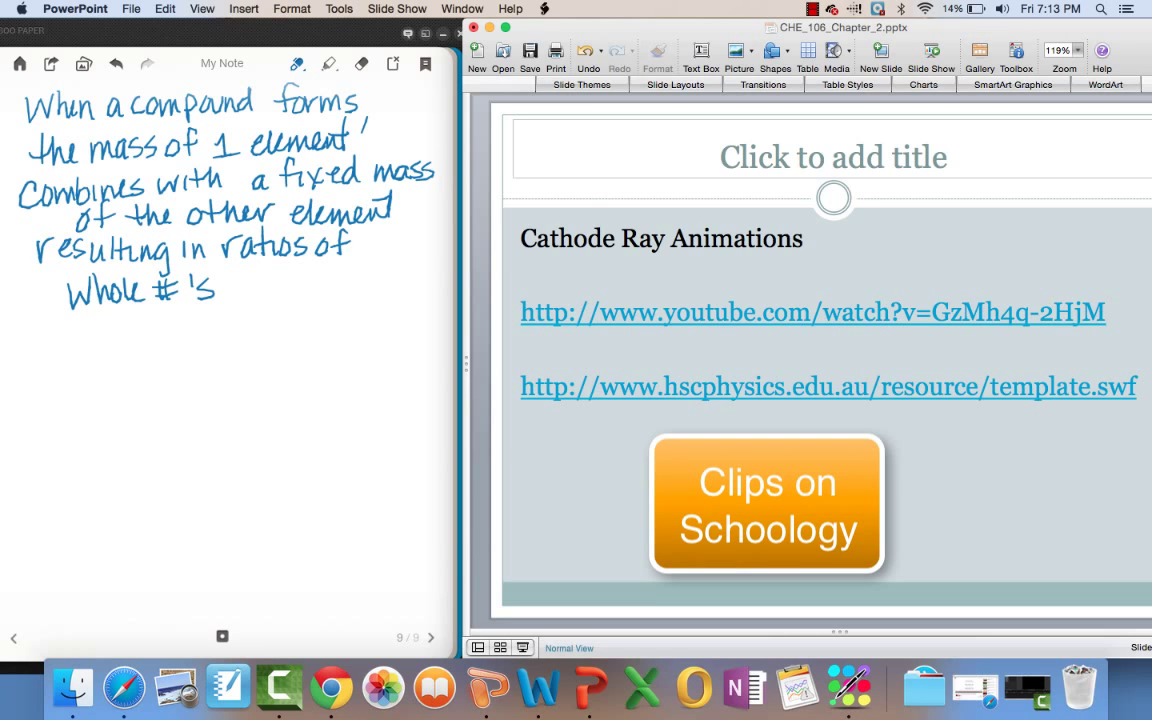
# Advance to the 'How has the atomic theory evolved?' slide on the proton's discovery.
pyautogui.press('Down')
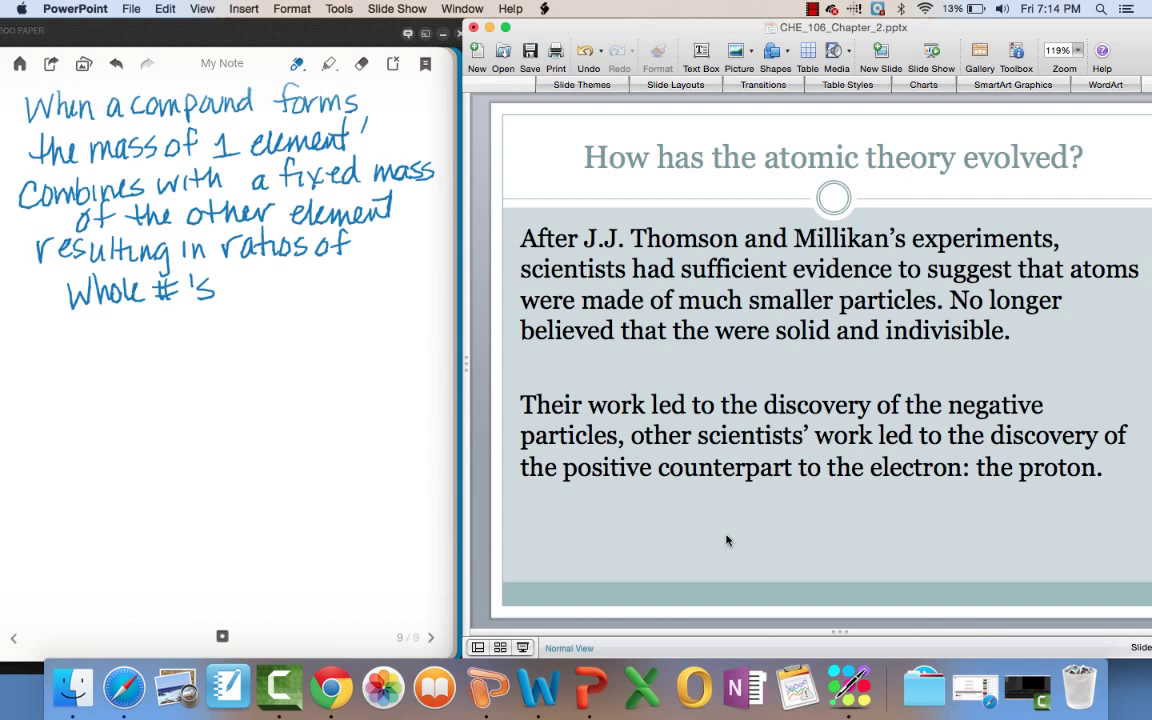
# Advance the slides to the Radioactivity slide on Roentgen and Becquerel.
pyautogui.press('pagedown')
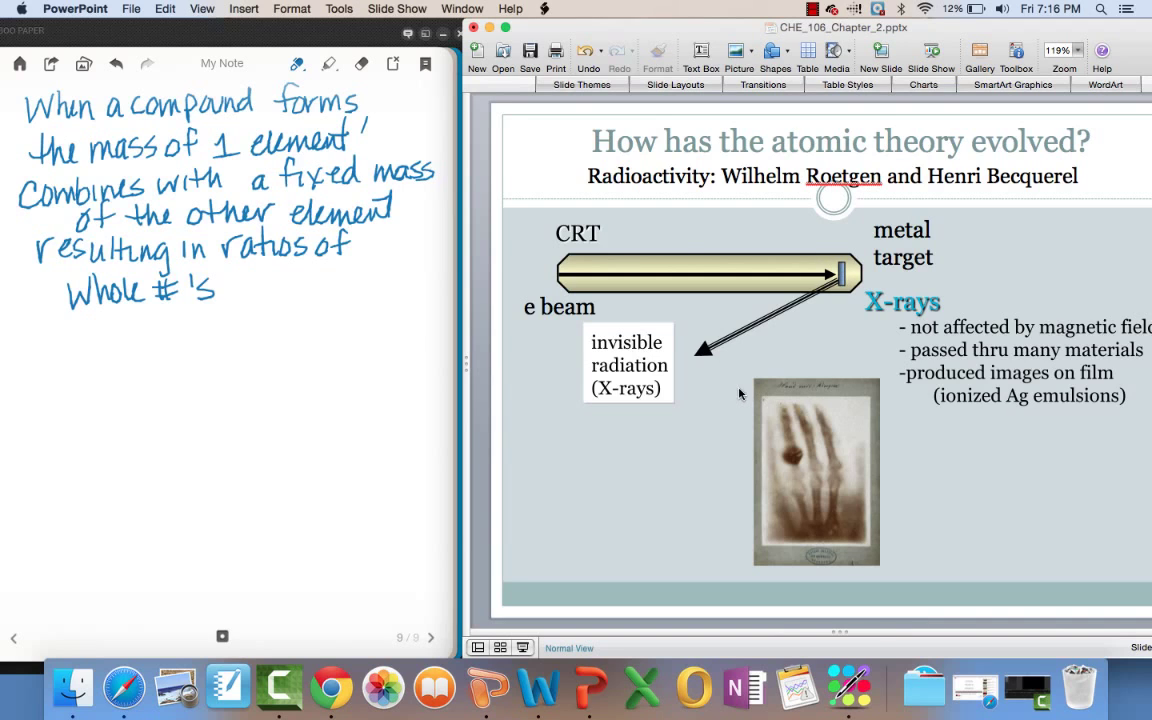
# Advance the slide, then handwrite 'Bequerel through experimentation' in the notes.
pyautogui.press('pagedown')
pyautogui.click(27, 347)
pyautogui.moveTo(33, 328); pyautogui.dragTo(36, 355)
pyautogui.moveTo(48, 340)
pyautogui.mouseDown()
pyautogui.moveTo(163, 345)
pyautogui.moveTo(186, 358)
pyautogui.moveTo(196, 338)
pyautogui.mouseUp()
pyautogui.moveTo(198, 330)
pyautogui.mouseDown()
pyautogui.moveTo(213, 357)
pyautogui.moveTo(262, 345)
pyautogui.moveTo(276, 376)
pyautogui.mouseUp()
pyautogui.moveTo(284, 320)
pyautogui.mouseDown()
pyautogui.moveTo(288, 355)
pyautogui.moveTo(305, 355)
pyautogui.mouseUp()
pyautogui.moveTo(52, 389)
pyautogui.mouseDown()
pyautogui.moveTo(264, 398)
pyautogui.moveTo(305, 386)
pyautogui.mouseUp()
# Continue with 'discovered uranium emits high energy radiation' and begin 'Curie's' below.
pyautogui.moveTo(60, 430)
pyautogui.mouseDown()
pyautogui.moveTo(50, 444)
pyautogui.moveTo(86, 446)
pyautogui.mouseUp()
pyautogui.moveTo(90, 432)
pyautogui.mouseDown()
pyautogui.moveTo(162, 440)
pyautogui.moveTo(190, 428)
pyautogui.moveTo(191, 444)
pyautogui.mouseUp()
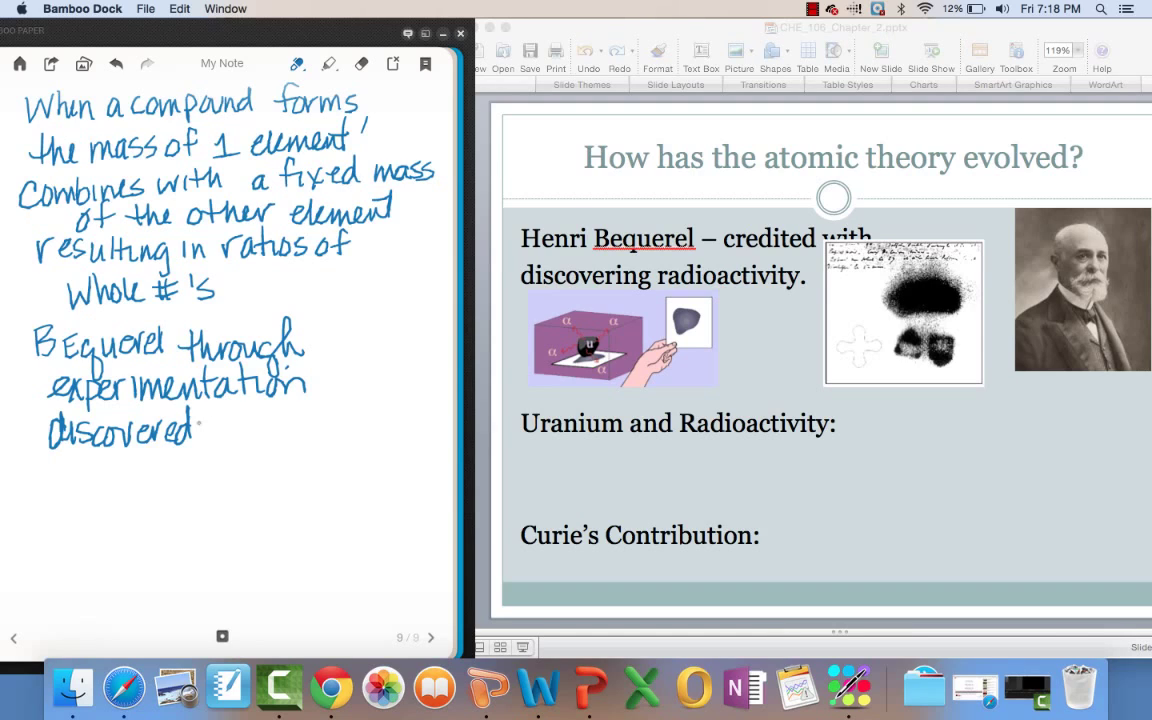
pyautogui.moveTo(220, 422)
pyautogui.mouseDown()
pyautogui.moveTo(232, 440)
pyautogui.moveTo(242, 424)
pyautogui.moveTo(250, 440)
pyautogui.mouseUp()
pyautogui.moveTo(254, 428)
pyautogui.mouseDown()
pyautogui.moveTo(312, 438)
pyautogui.moveTo(345, 424)
pyautogui.mouseUp()
pyautogui.moveTo(66, 468); pyautogui.dragTo(131, 478)
pyautogui.moveTo(138, 466); pyautogui.dragTo(145, 478)
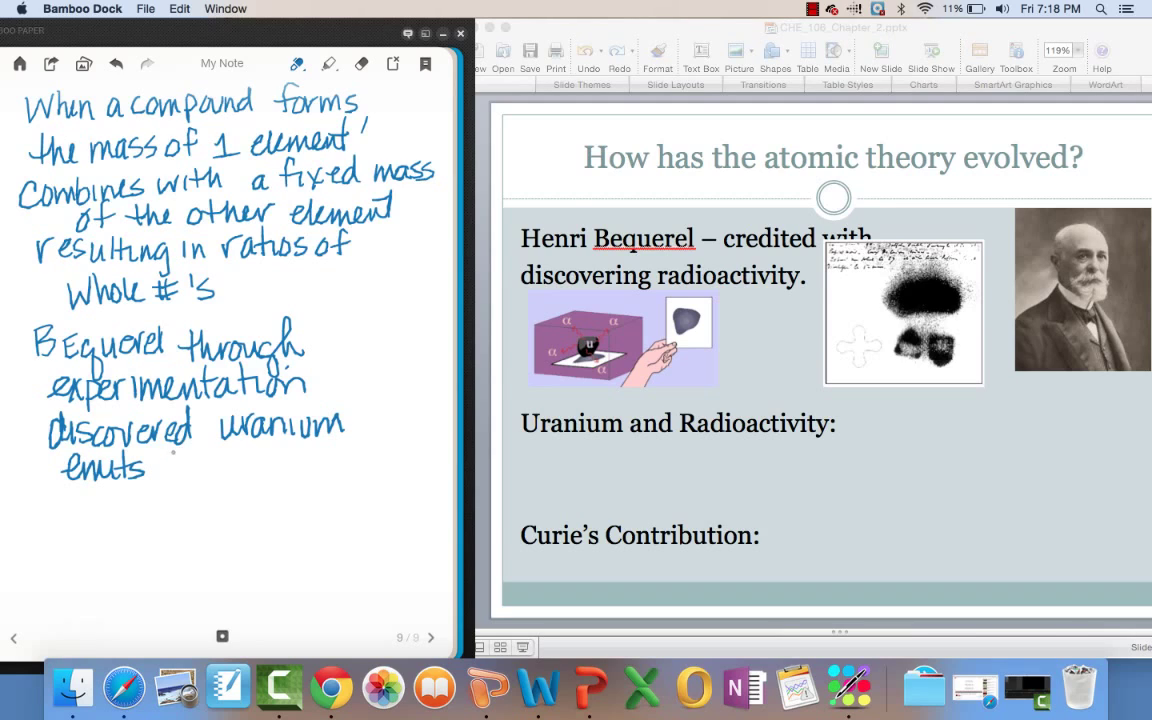
pyautogui.moveTo(150, 450)
pyautogui.mouseDown()
pyautogui.moveTo(166, 480)
pyautogui.moveTo(316, 466)
pyautogui.moveTo(352, 508)
pyautogui.mouseUp()
pyautogui.moveTo(211, 503)
pyautogui.mouseDown()
pyautogui.moveTo(222, 518)
pyautogui.moveTo(250, 518)
pyautogui.moveTo(357, 500)
pyautogui.mouseUp()
pyautogui.moveTo(284, 492); pyautogui.dragTo(300, 492)
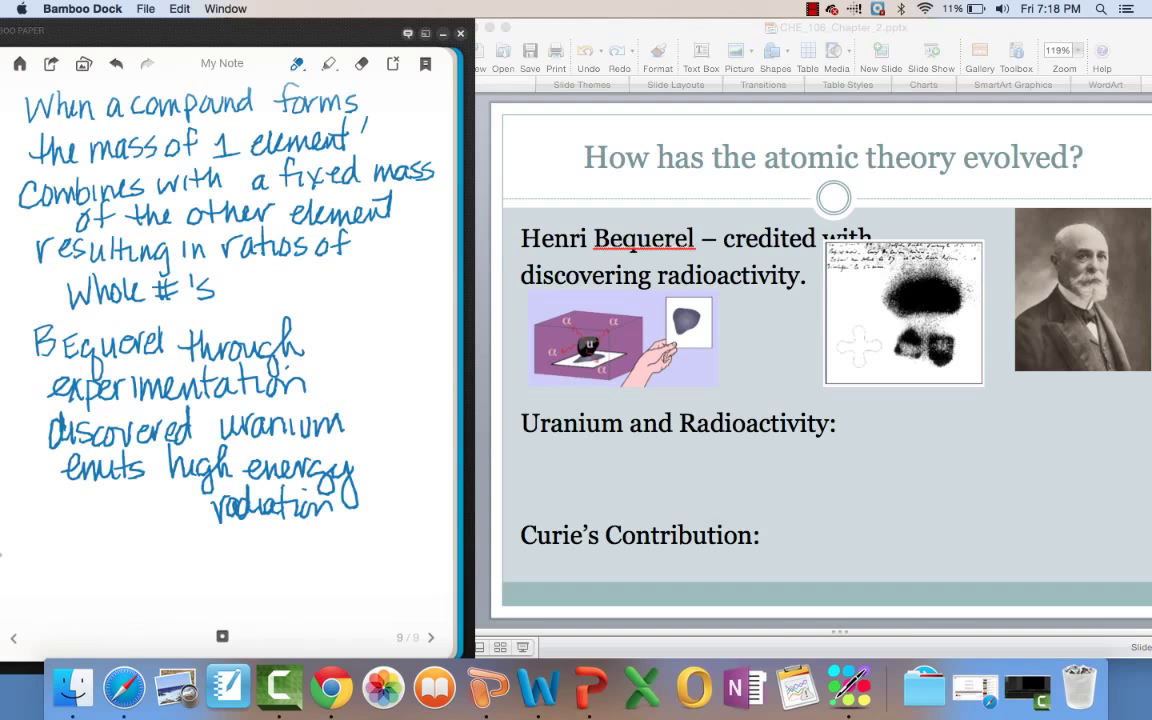
pyautogui.moveTo(47, 528)
pyautogui.mouseDown()
pyautogui.moveTo(34, 556)
pyautogui.moveTo(98, 548)
pyautogui.moveTo(117, 563)
pyautogui.moveTo(123, 539)
pyautogui.moveTo(130, 567)
pyautogui.mouseUp()
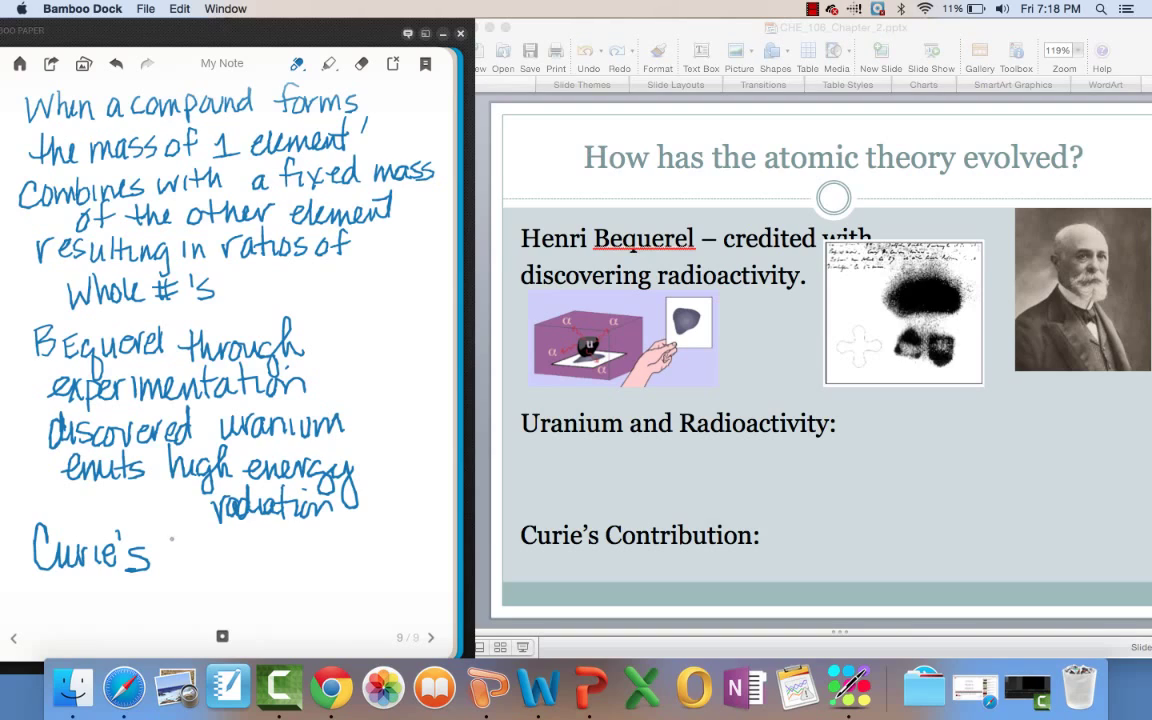
# Write 'Contribution:' after Curie's and 'isolated' on the line beneath.
pyautogui.moveTo(196, 540)
pyautogui.mouseDown()
pyautogui.moveTo(194, 568)
pyautogui.moveTo(207, 551)
pyautogui.moveTo(229, 568)
pyautogui.moveTo(252, 554)
pyautogui.moveTo(312, 568)
pyautogui.mouseUp()
pyautogui.moveTo(303, 552)
pyautogui.mouseDown()
pyautogui.moveTo(320, 552)
pyautogui.moveTo(324, 568)
pyautogui.mouseUp()
pyautogui.moveTo(336, 553)
pyautogui.mouseDown()
pyautogui.moveTo(375, 566)
pyautogui.moveTo(346, 533)
pyautogui.mouseUp()
pyautogui.moveTo(37, 587)
pyautogui.mouseDown()
pyautogui.moveTo(37, 604)
pyautogui.moveTo(38, 581)
pyautogui.mouseUp()
pyautogui.moveTo(58, 586)
pyautogui.mouseDown()
pyautogui.moveTo(45, 603)
pyautogui.moveTo(68, 600)
pyautogui.mouseUp()
pyautogui.moveTo(80, 578)
pyautogui.mouseDown()
pyautogui.moveTo(80, 598)
pyautogui.moveTo(102, 600)
pyautogui.mouseUp()
pyautogui.moveTo(108, 578)
pyautogui.mouseDown()
pyautogui.moveTo(108, 600)
pyautogui.moveTo(115, 588)
pyautogui.mouseUp()
pyautogui.moveTo(118, 590); pyautogui.dragTo(136, 598)
pyautogui.moveTo(152, 588); pyautogui.dragTo(155, 601)
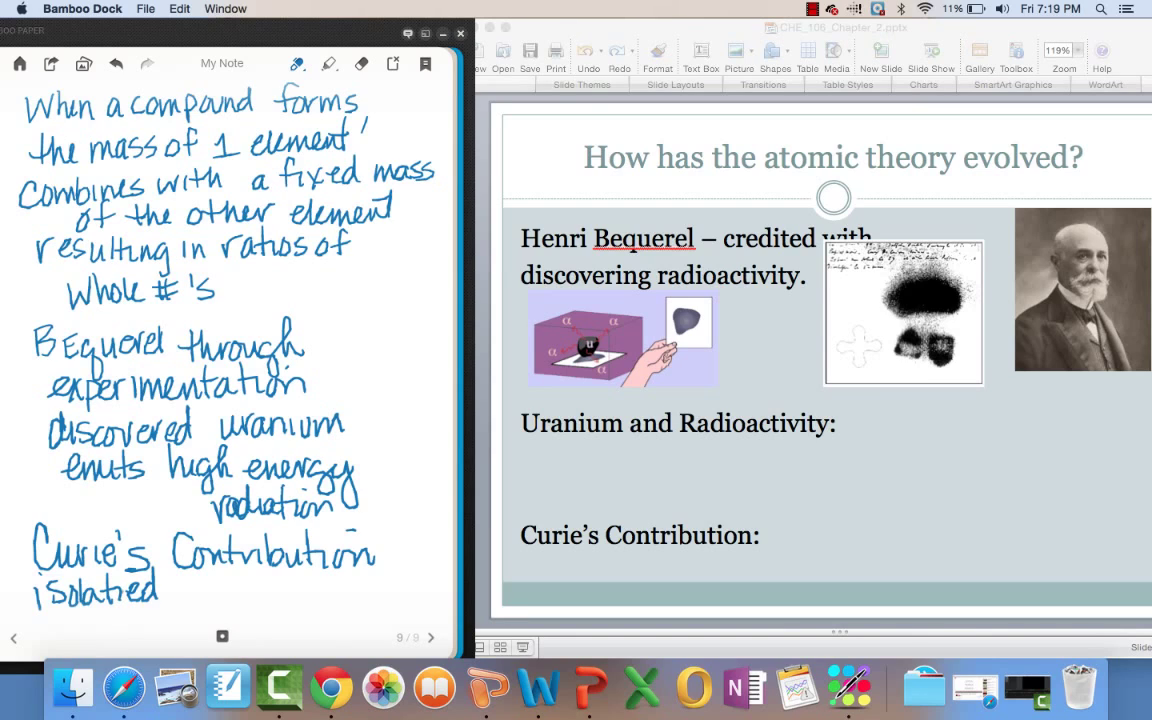
pyautogui.moveTo(113, 599); pyautogui.dragTo(201, 583)
# Finish the note with '"U" atoms as source of radiation'.
pyautogui.moveTo(208, 575); pyautogui.dragTo(238, 595)
pyautogui.moveTo(232, 584); pyautogui.dragTo(248, 586)
pyautogui.moveTo(255, 594); pyautogui.dragTo(388, 579)
pyautogui.moveTo(396, 577); pyautogui.dragTo(441, 581)
pyautogui.moveTo(248, 606)
pyautogui.mouseDown()
pyautogui.moveTo(239, 615)
pyautogui.moveTo(250, 607)
pyautogui.moveTo(256, 620)
pyautogui.moveTo(268, 606)
pyautogui.mouseUp()
pyautogui.moveTo(278, 607)
pyautogui.mouseDown()
pyautogui.moveTo(305, 618)
pyautogui.moveTo(322, 596)
pyautogui.moveTo(326, 618)
pyautogui.moveTo(362, 618)
pyautogui.mouseUp()
pyautogui.moveTo(376, 608); pyautogui.dragTo(375, 609)
pyautogui.moveTo(386, 618)
pyautogui.mouseDown()
pyautogui.moveTo(397, 606)
pyautogui.moveTo(408, 619)
pyautogui.mouseUp()
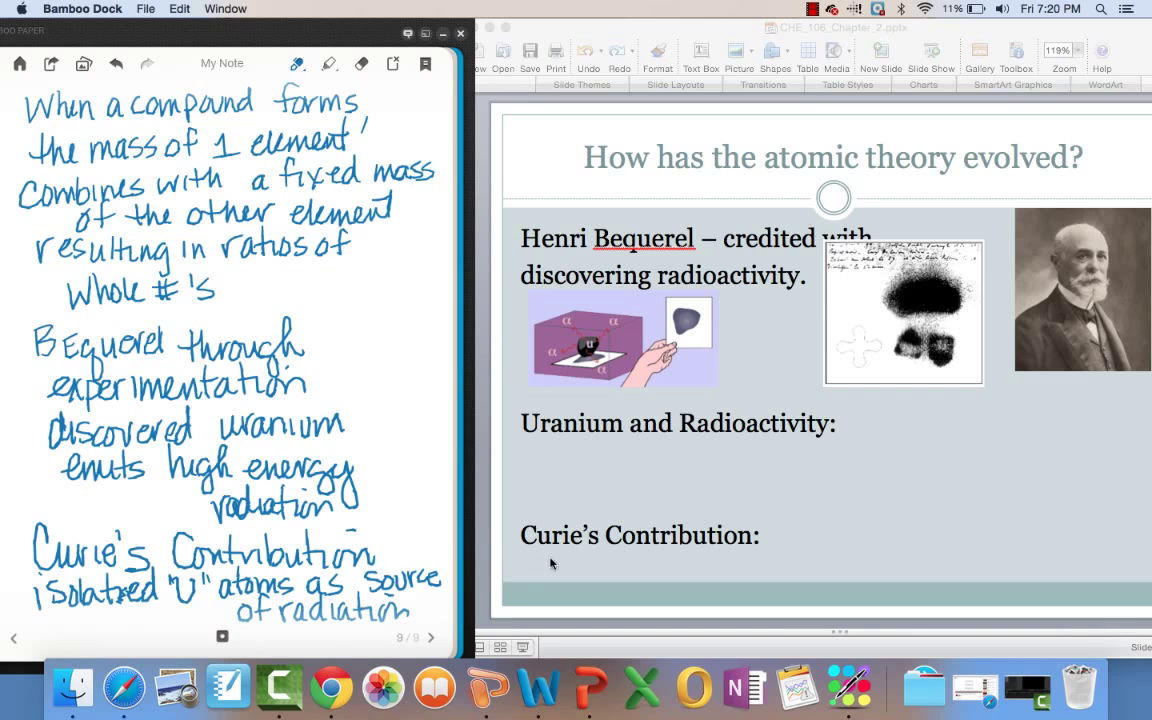
# Advance PowerPoint to the slide showing alpha, beta and gamma rays in an electric field.
pyautogui.click(576, 496)
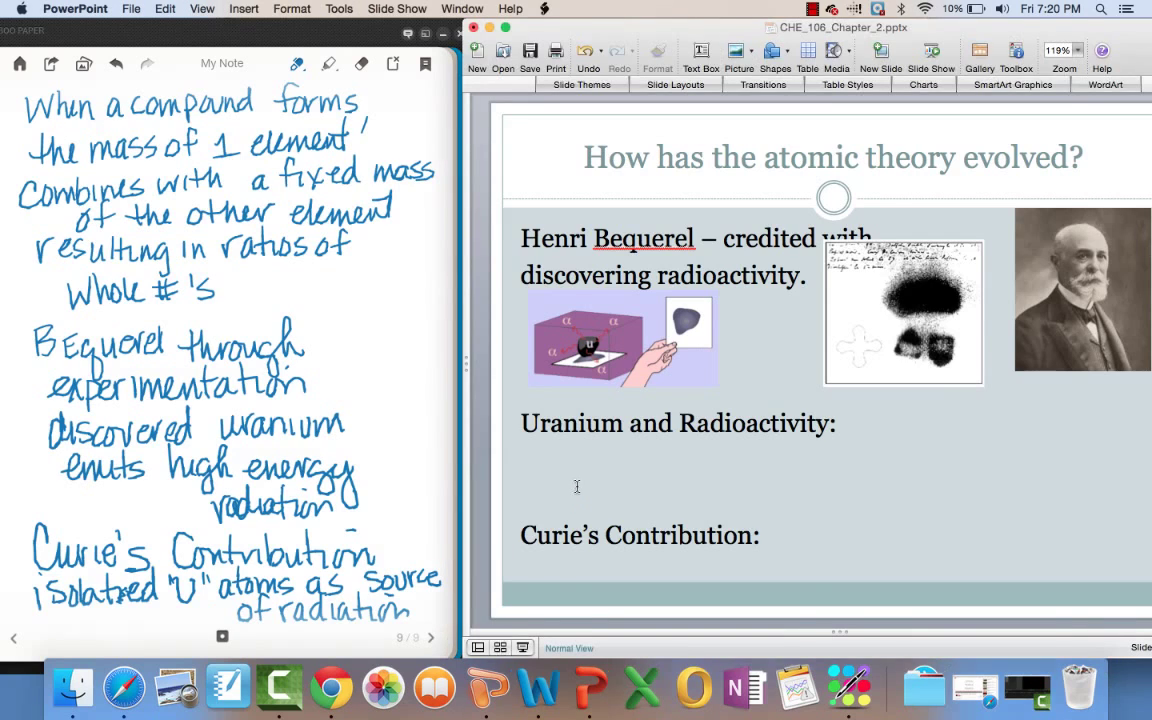
pyautogui.press('pagedown')
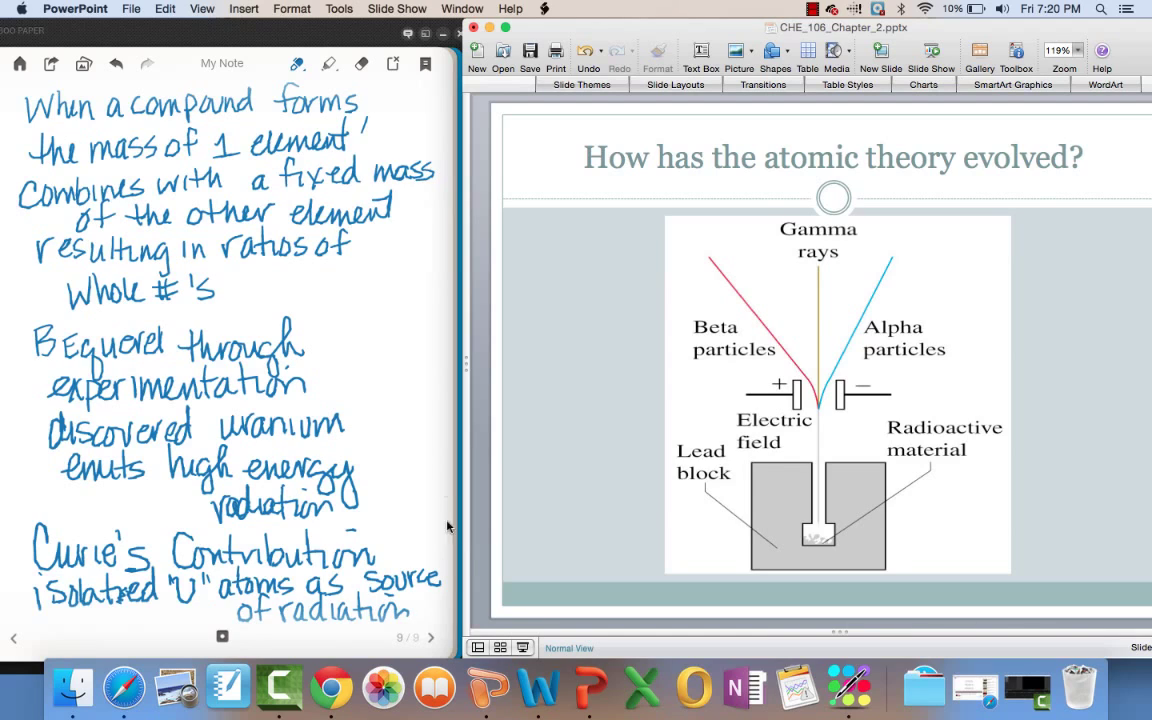
# Turn to a blank Bamboo Paper page and advance the slides to the Rutherford Alpha/Beta/Gamma slide.
pyautogui.click(433, 640)
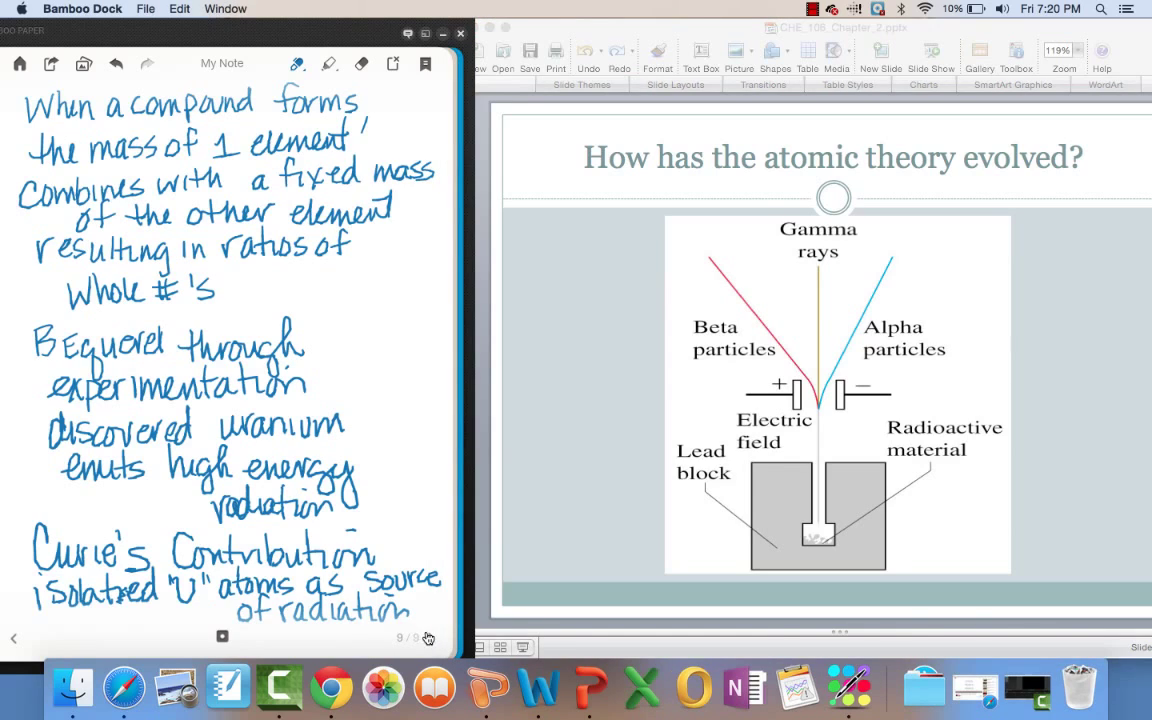
pyautogui.click(430, 637)
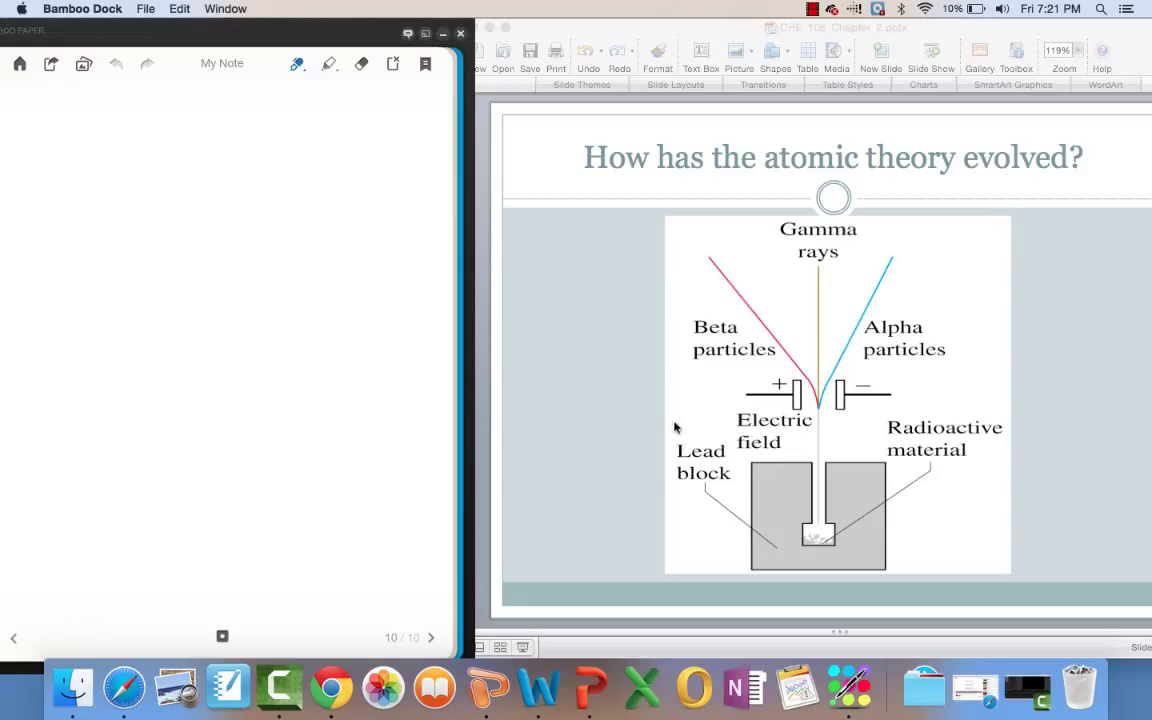
pyautogui.click(607, 502)
pyautogui.press('Down')
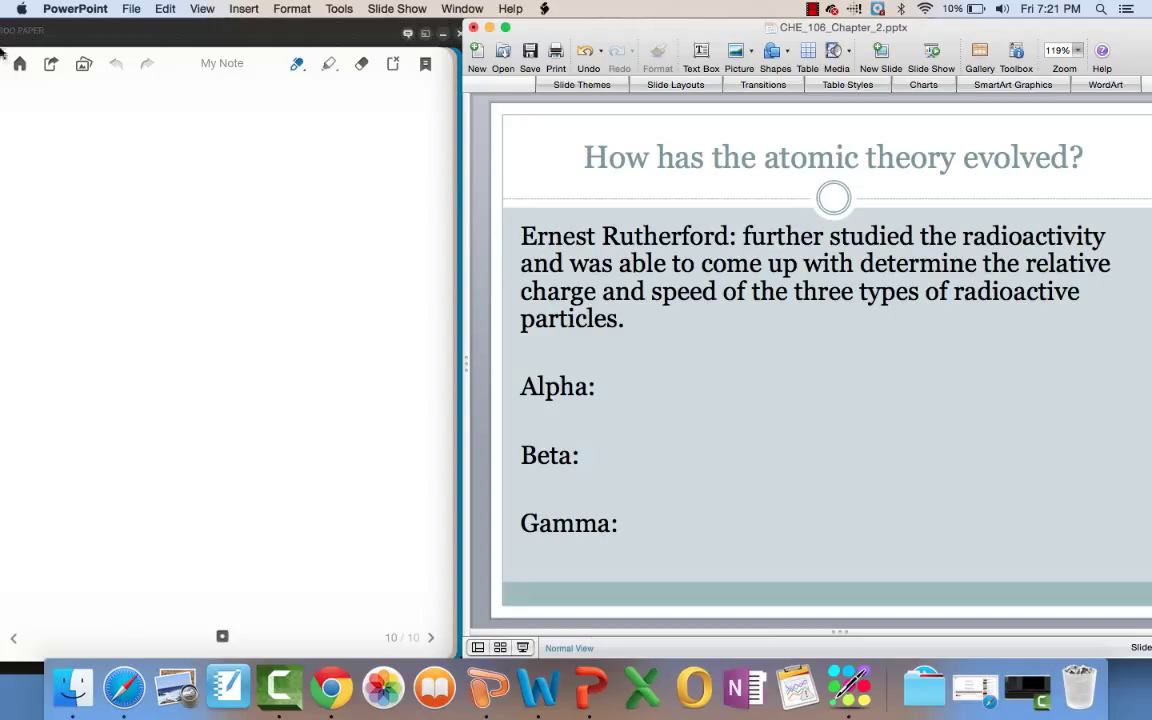
# Write Alpha as positive ⁴₂He, erasing and redoing a stray stroke.
pyautogui.click(26, 126)
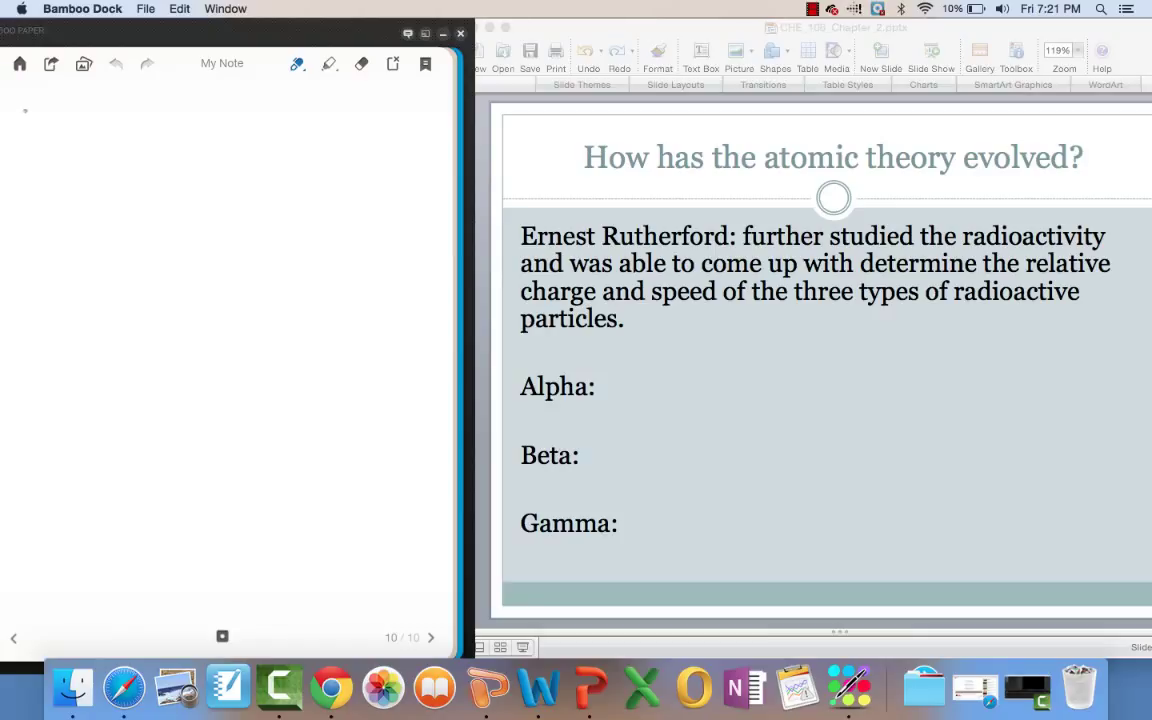
pyautogui.moveTo(17, 126)
pyautogui.mouseDown()
pyautogui.moveTo(39, 116)
pyautogui.moveTo(48, 140)
pyautogui.moveTo(68, 128)
pyautogui.moveTo(106, 138)
pyautogui.moveTo(148, 118)
pyautogui.moveTo(154, 134)
pyautogui.moveTo(163, 114)
pyautogui.moveTo(122, 112)
pyautogui.moveTo(134, 127)
pyautogui.moveTo(144, 98)
pyautogui.moveTo(156, 146)
pyautogui.moveTo(222, 127)
pyautogui.moveTo(210, 135)
pyautogui.mouseUp()
pyautogui.click(361, 63)
pyautogui.click(297, 63)
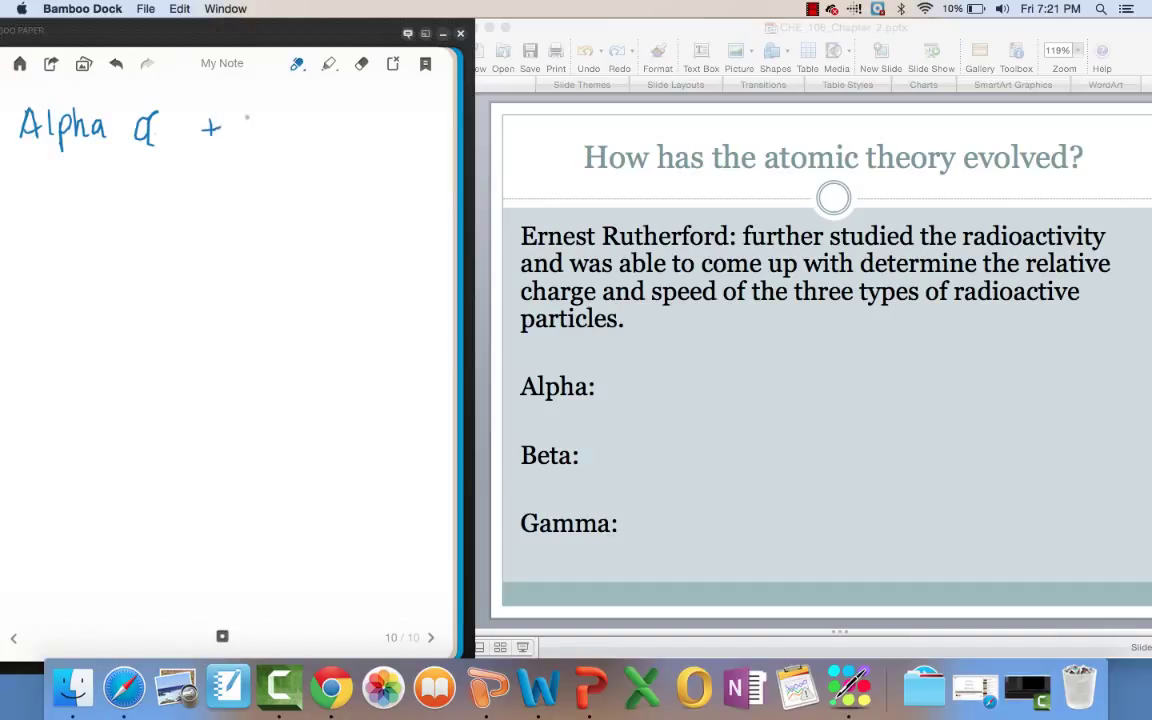
pyautogui.moveTo(200, 108)
pyautogui.mouseDown()
pyautogui.moveTo(226, 108)
pyautogui.moveTo(214, 108)
pyautogui.mouseUp()
pyautogui.moveTo(283, 97)
pyautogui.mouseDown()
pyautogui.moveTo(294, 142)
pyautogui.moveTo(318, 138)
pyautogui.mouseUp()
pyautogui.moveTo(306, 126); pyautogui.dragTo(344, 130)
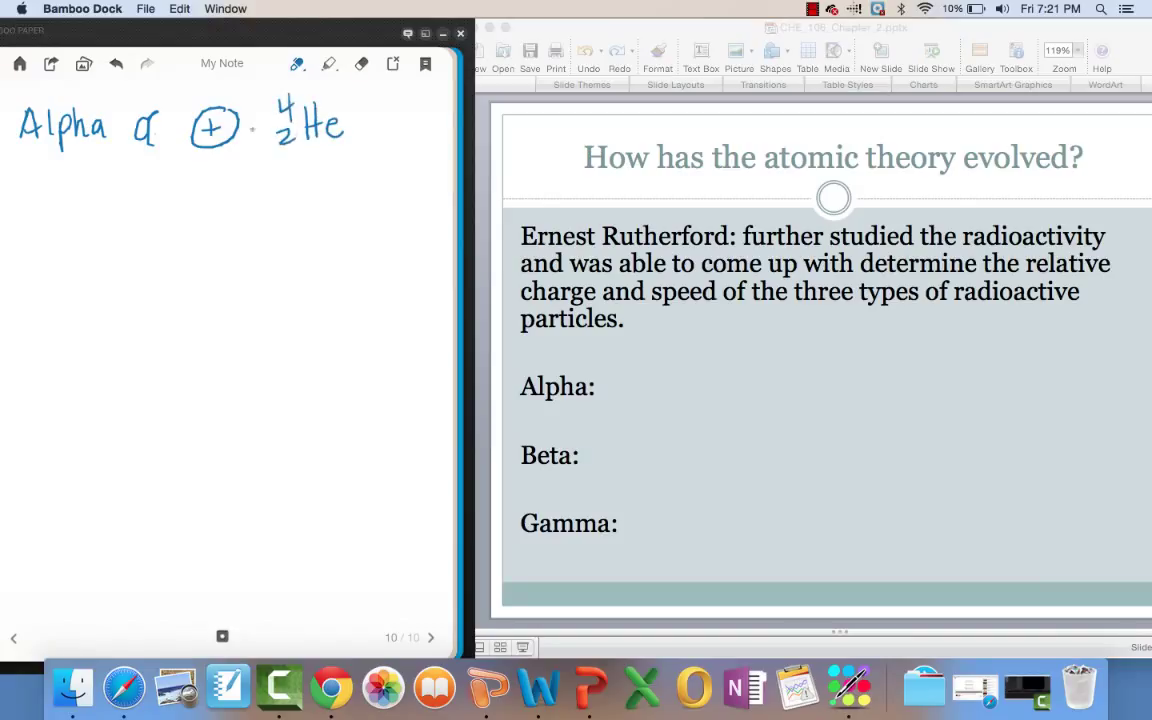
# Write Beta β as negative, high speed e⁻.
pyautogui.moveTo(27, 187)
pyautogui.mouseDown()
pyautogui.moveTo(27, 222)
pyautogui.moveTo(62, 220)
pyautogui.mouseUp()
pyautogui.moveTo(52, 201); pyautogui.dragTo(97, 218)
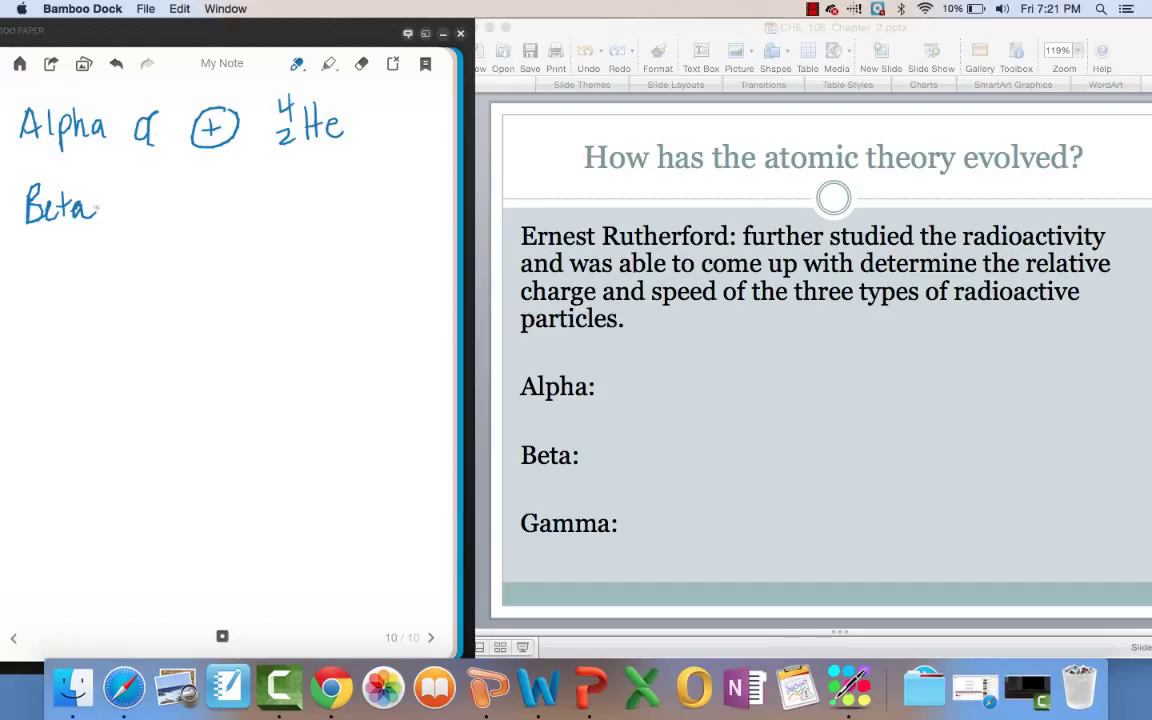
pyautogui.moveTo(118, 224)
pyautogui.mouseDown()
pyautogui.moveTo(124, 184)
pyautogui.moveTo(121, 218)
pyautogui.mouseUp()
pyautogui.moveTo(191, 198)
pyautogui.mouseDown()
pyautogui.moveTo(205, 198)
pyautogui.moveTo(196, 184)
pyautogui.moveTo(271, 198)
pyautogui.moveTo(283, 212)
pyautogui.moveTo(316, 192)
pyautogui.moveTo(350, 210)
pyautogui.moveTo(432, 194)
pyautogui.mouseUp()
pyautogui.moveTo(435, 176); pyautogui.dragTo(444, 176)
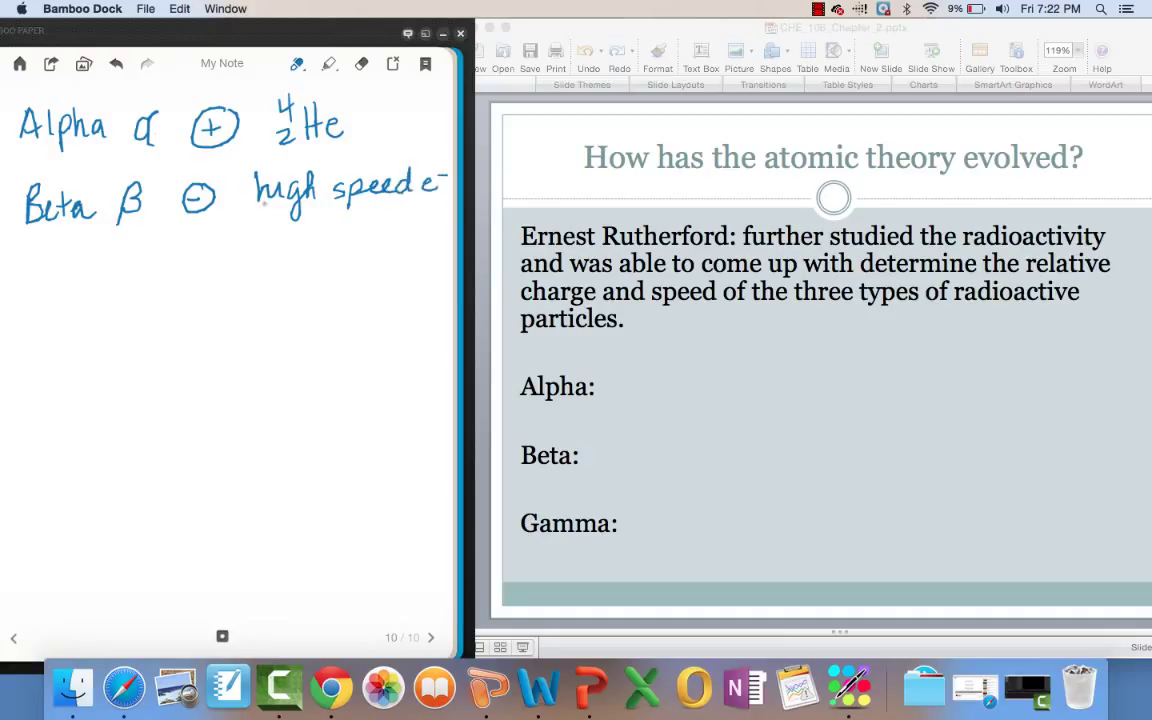
# Write Gamma γ as neutral, high energy light.
pyautogui.moveTo(40, 258)
pyautogui.mouseDown()
pyautogui.moveTo(22, 264)
pyautogui.moveTo(56, 283)
pyautogui.moveTo(114, 284)
pyautogui.moveTo(147, 266)
pyautogui.moveTo(149, 278)
pyautogui.moveTo(154, 257)
pyautogui.mouseUp()
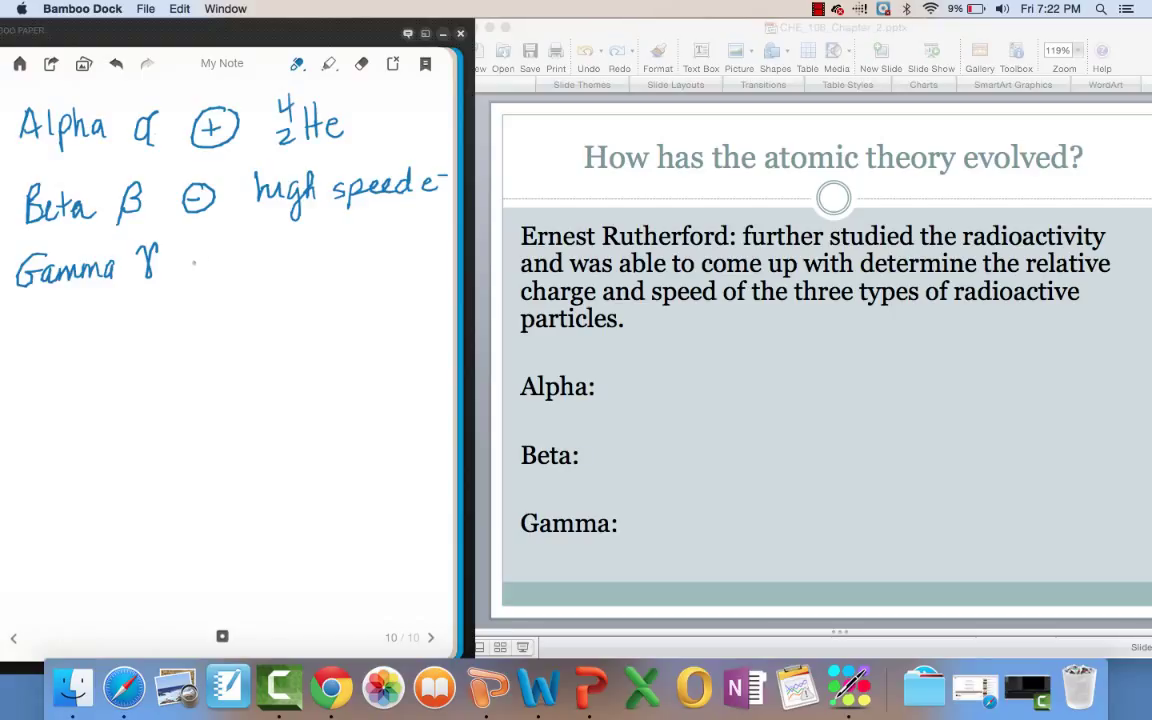
pyautogui.moveTo(188, 255)
pyautogui.mouseDown()
pyautogui.moveTo(188, 270)
pyautogui.moveTo(233, 250)
pyautogui.moveTo(270, 262)
pyautogui.mouseUp()
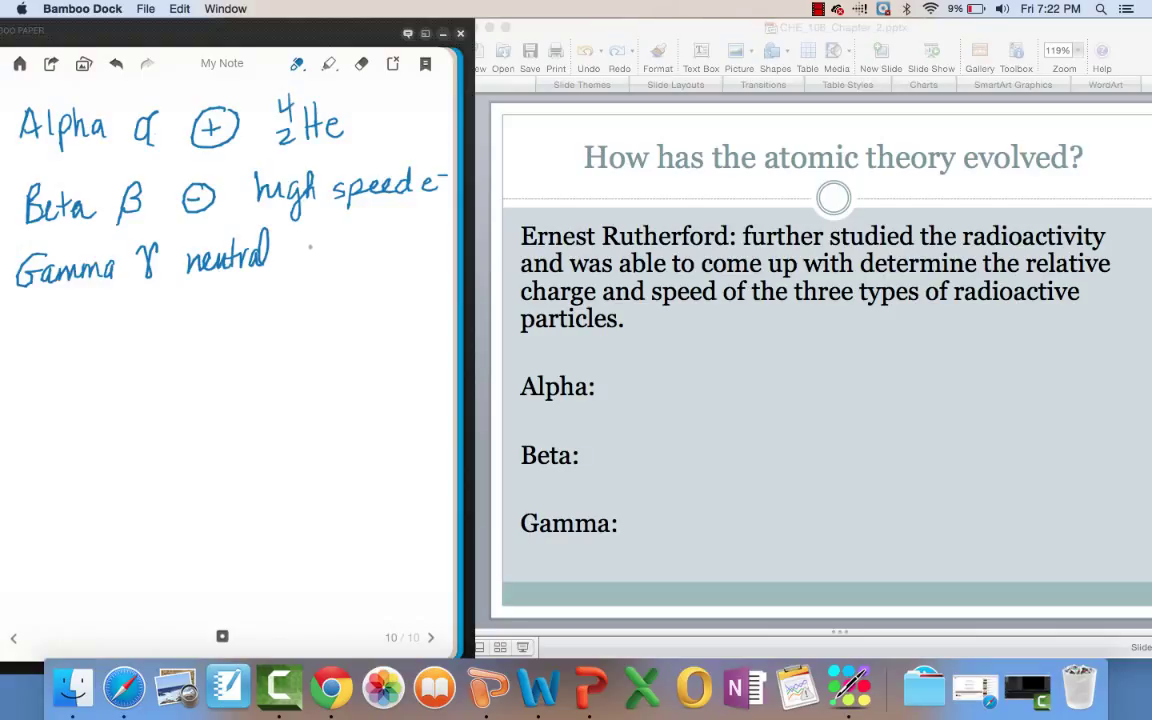
pyautogui.moveTo(313, 230)
pyautogui.mouseDown()
pyautogui.moveTo(311, 262)
pyautogui.moveTo(343, 268)
pyautogui.moveTo(361, 250)
pyautogui.moveTo(340, 262)
pyautogui.mouseUp()
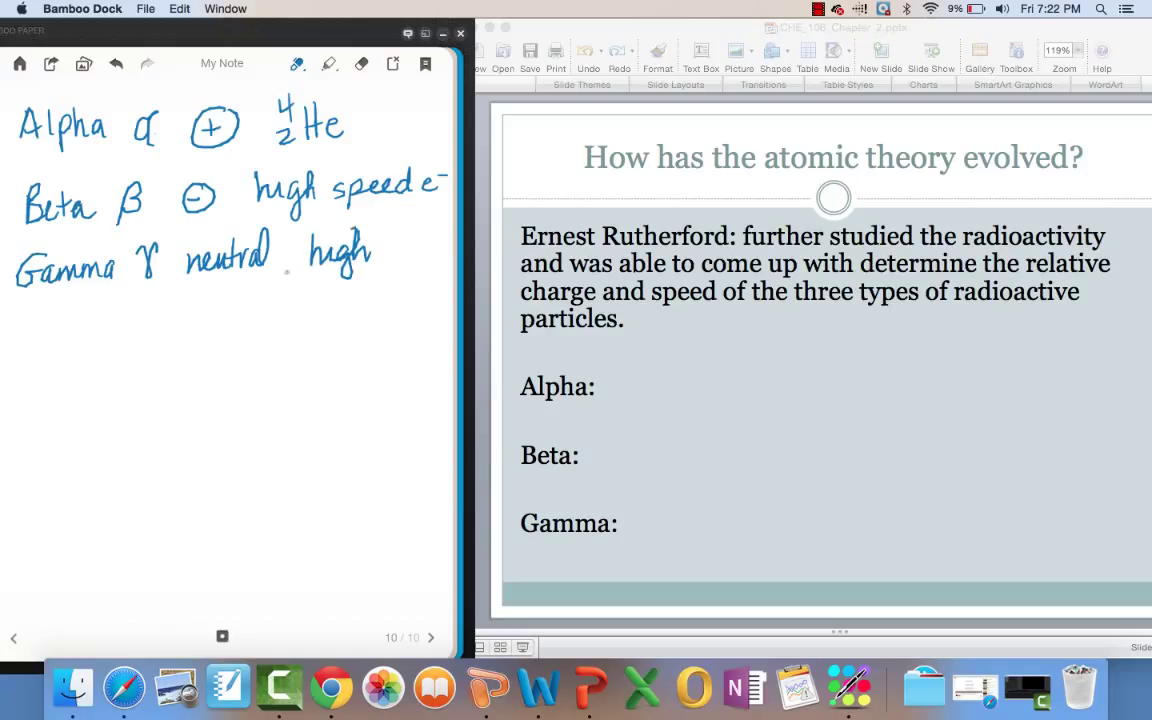
pyautogui.moveTo(277, 296)
pyautogui.mouseDown()
pyautogui.moveTo(336, 289)
pyautogui.moveTo(362, 328)
pyautogui.mouseUp()
pyautogui.moveTo(378, 279)
pyautogui.mouseDown()
pyautogui.moveTo(398, 285)
pyautogui.moveTo(404, 325)
pyautogui.mouseUp()
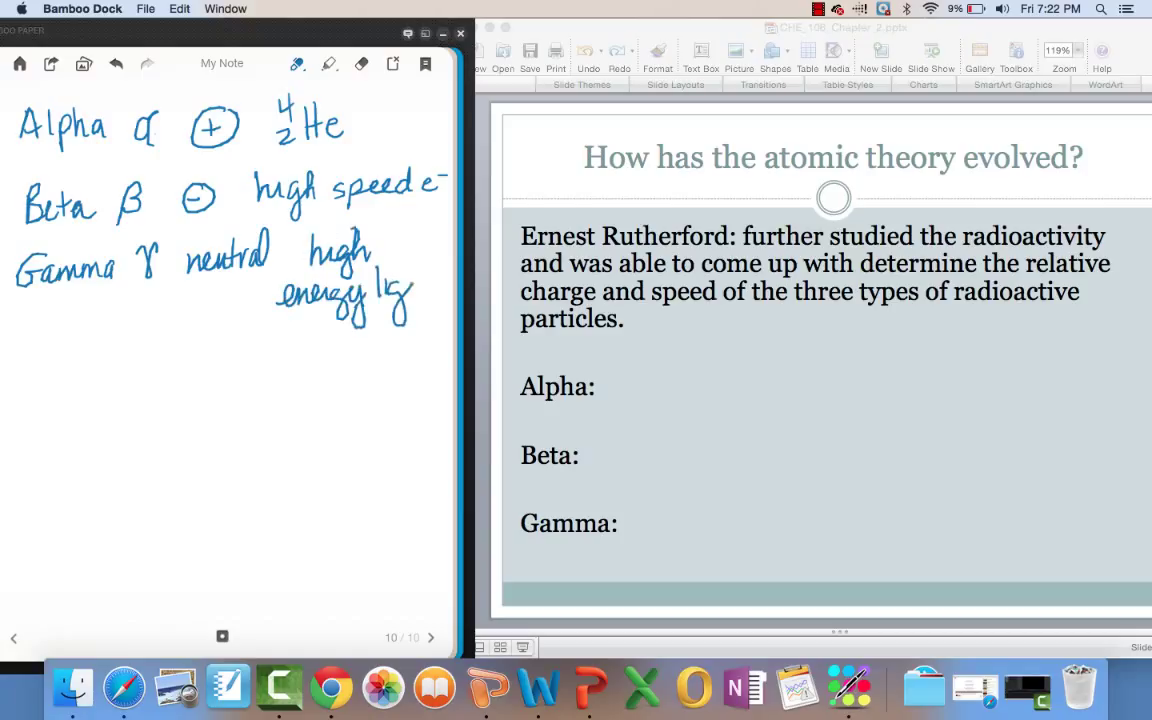
pyautogui.moveTo(406, 262)
pyautogui.mouseDown()
pyautogui.moveTo(418, 300)
pyautogui.moveTo(429, 300)
pyautogui.moveTo(436, 272)
pyautogui.mouseUp()
pyautogui.click(375, 246)
# Scroll the slides to the gold foil slide and write the heading 'Gold Foil Conclusions'.
pyautogui.click(644, 456)
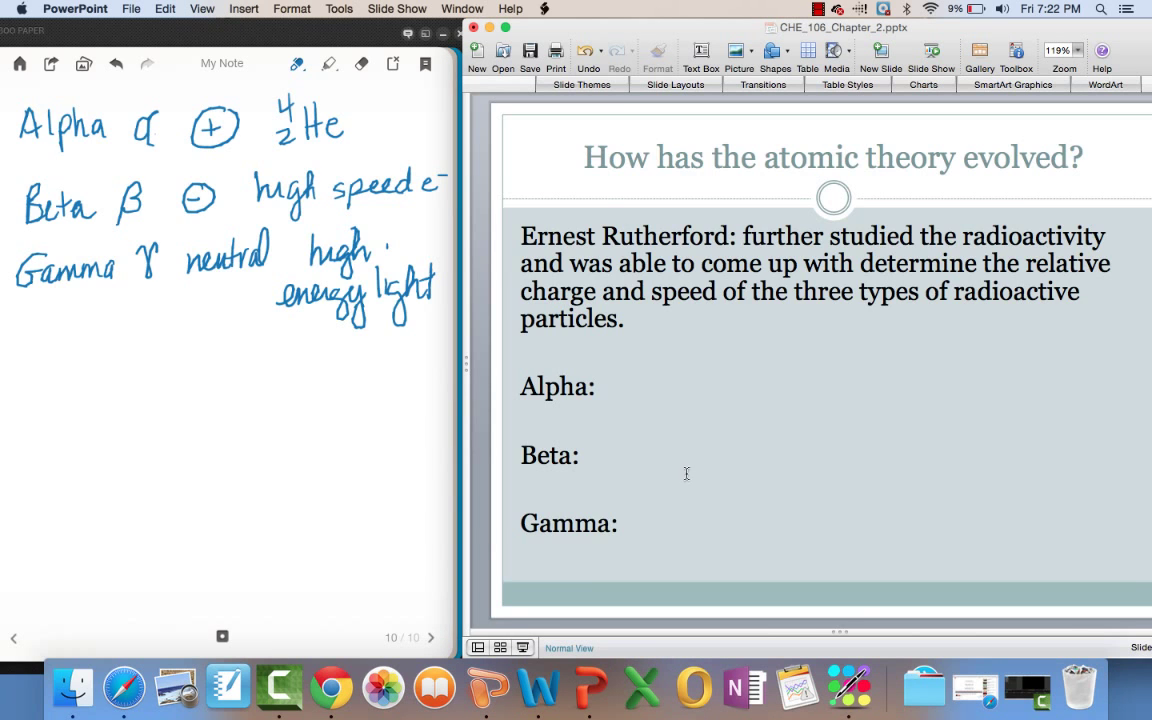
pyautogui.scroll(-1, 681, 463)
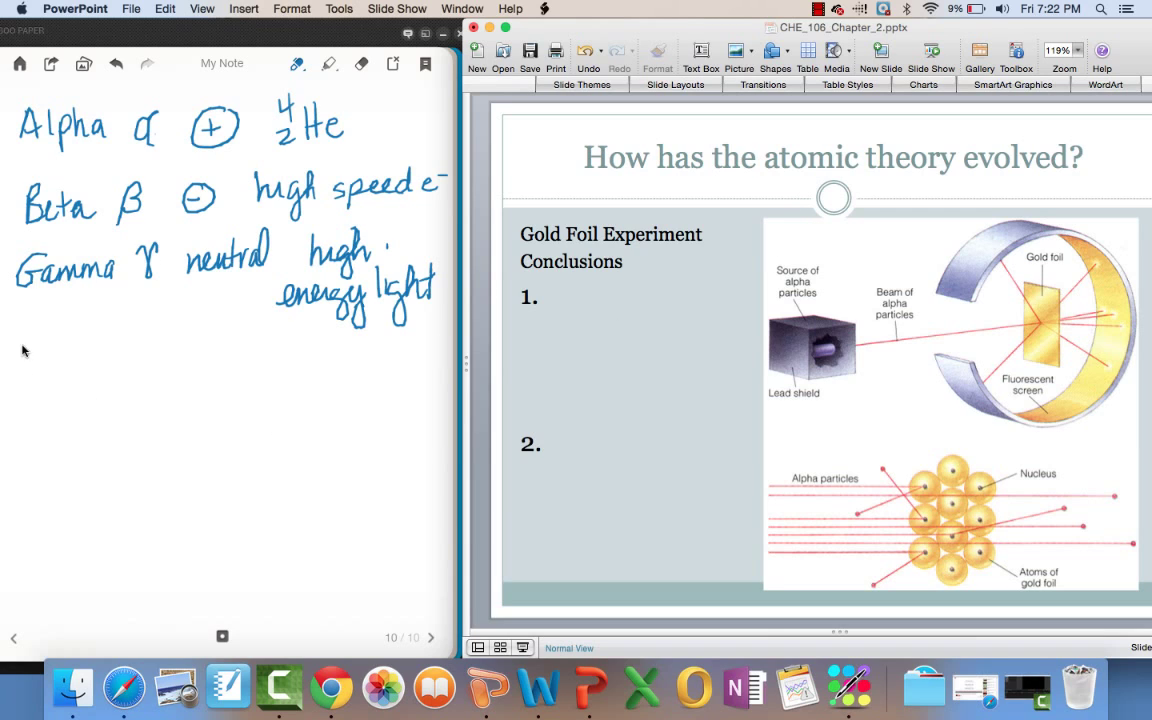
pyautogui.click(31, 308)
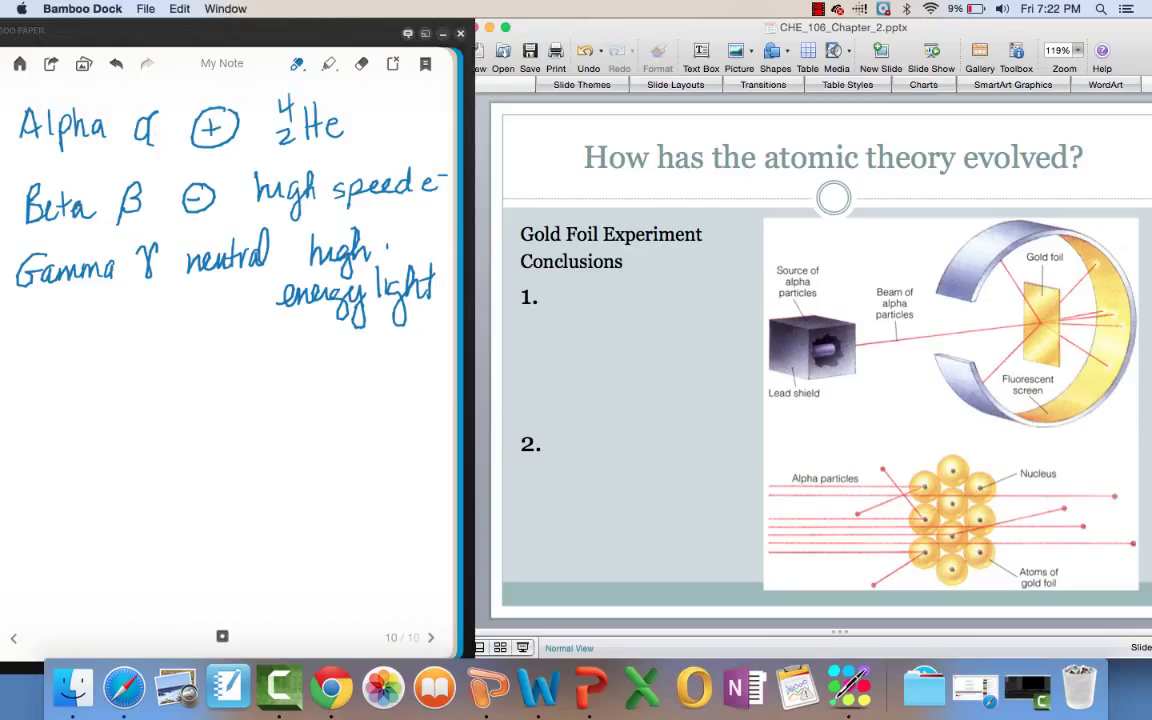
pyautogui.moveTo(52, 332)
pyautogui.mouseDown()
pyautogui.moveTo(58, 362)
pyautogui.moveTo(68, 354)
pyautogui.moveTo(77, 372)
pyautogui.moveTo(101, 373)
pyautogui.moveTo(128, 372)
pyautogui.moveTo(146, 334)
pyautogui.mouseUp()
pyautogui.moveTo(129, 353)
pyautogui.mouseDown()
pyautogui.moveTo(161, 351)
pyautogui.moveTo(172, 370)
pyautogui.moveTo(237, 344)
pyautogui.mouseUp()
pyautogui.click(180, 322)
pyautogui.moveTo(241, 345)
pyautogui.mouseDown()
pyautogui.moveTo(257, 358)
pyautogui.moveTo(282, 352)
pyautogui.mouseUp()
pyautogui.moveTo(286, 340)
pyautogui.mouseDown()
pyautogui.moveTo(302, 352)
pyautogui.moveTo(325, 342)
pyautogui.mouseUp()
pyautogui.moveTo(334, 341); pyautogui.dragTo(365, 357)
# Write the first conclusion '1) Atom is mostly empty space'.
pyautogui.moveTo(29, 400); pyautogui.dragTo(38, 437)
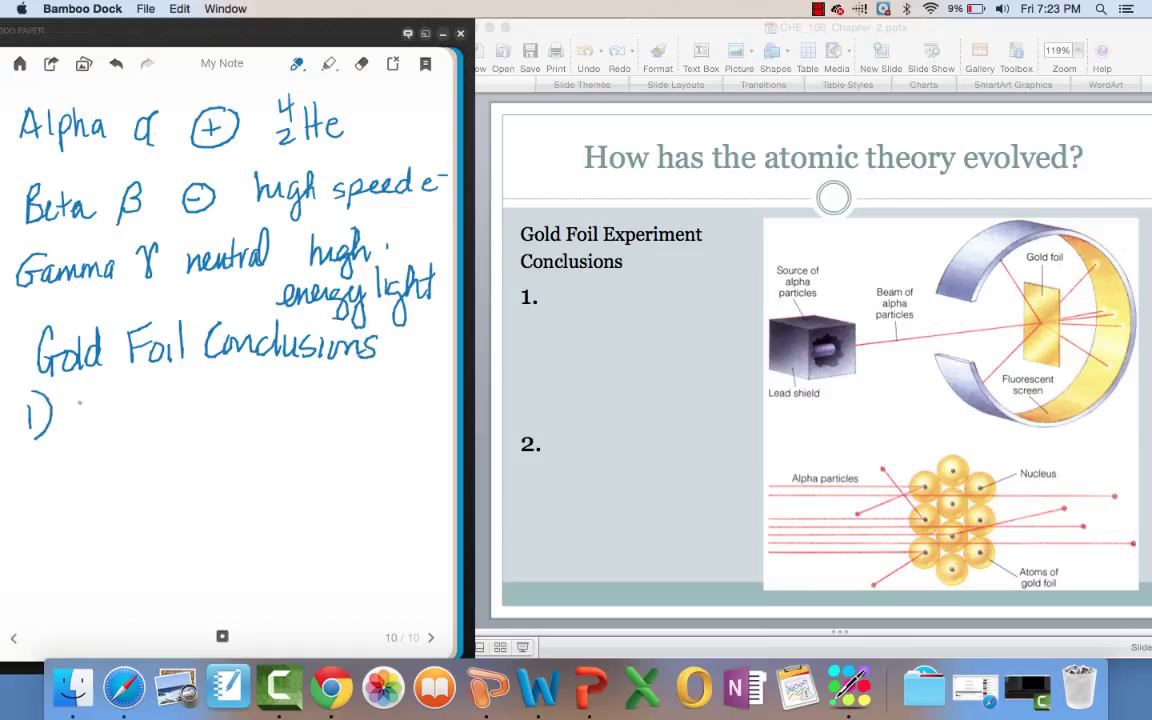
pyautogui.moveTo(76, 392)
pyautogui.mouseDown()
pyautogui.moveTo(69, 427)
pyautogui.moveTo(80, 426)
pyautogui.mouseUp()
pyautogui.moveTo(64, 411)
pyautogui.mouseDown()
pyautogui.moveTo(97, 405)
pyautogui.moveTo(90, 427)
pyautogui.mouseUp()
pyautogui.moveTo(78, 405); pyautogui.dragTo(108, 412)
pyautogui.moveTo(118, 410); pyautogui.dragTo(145, 427)
pyautogui.moveTo(158, 410)
pyautogui.mouseDown()
pyautogui.moveTo(159, 426)
pyautogui.moveTo(232, 418)
pyautogui.moveTo(244, 405)
pyautogui.moveTo(280, 418)
pyautogui.mouseUp()
pyautogui.moveTo(268, 400)
pyautogui.mouseDown()
pyautogui.moveTo(288, 399)
pyautogui.moveTo(305, 418)
pyautogui.mouseUp()
pyautogui.moveTo(316, 400); pyautogui.dragTo(308, 440)
pyautogui.moveTo(92, 462); pyautogui.dragTo(94, 464)
pyautogui.moveTo(100, 467)
pyautogui.mouseDown()
pyautogui.moveTo(84, 455)
pyautogui.moveTo(124, 458)
pyautogui.moveTo(130, 470)
pyautogui.mouseUp()
pyautogui.moveTo(130, 442)
pyautogui.mouseDown()
pyautogui.moveTo(164, 474)
pyautogui.moveTo(158, 443)
pyautogui.moveTo(220, 478)
pyautogui.moveTo(234, 456)
pyautogui.moveTo(258, 458)
pyautogui.mouseUp()
pyautogui.moveTo(274, 452); pyautogui.dragTo(288, 448)
# Write '2) Dense positively charged nucleus' and advance to the modern atom makeup slide.
pyautogui.moveTo(15, 508); pyautogui.dragTo(36, 544)
pyautogui.moveTo(38, 500)
pyautogui.mouseDown()
pyautogui.moveTo(48, 525)
pyautogui.moveTo(38, 546)
pyautogui.mouseUp()
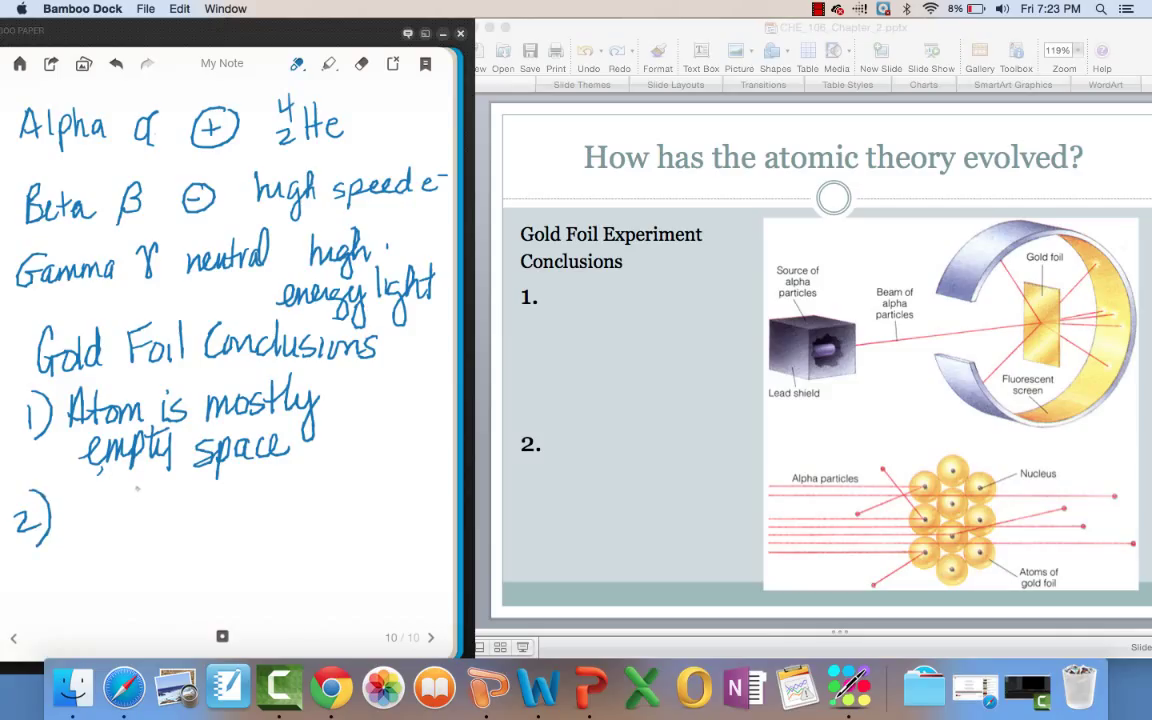
pyautogui.moveTo(99, 487)
pyautogui.mouseDown()
pyautogui.moveTo(100, 519)
pyautogui.moveTo(128, 511)
pyautogui.mouseUp()
pyautogui.moveTo(131, 498)
pyautogui.mouseDown()
pyautogui.moveTo(151, 512)
pyautogui.moveTo(219, 510)
pyautogui.mouseUp()
pyautogui.moveTo(207, 498)
pyautogui.mouseDown()
pyautogui.moveTo(232, 498)
pyautogui.moveTo(222, 486)
pyautogui.moveTo(307, 510)
pyautogui.moveTo(343, 498)
pyautogui.moveTo(348, 518)
pyautogui.mouseUp()
pyautogui.moveTo(364, 490)
pyautogui.mouseDown()
pyautogui.moveTo(374, 480)
pyautogui.moveTo(380, 502)
pyautogui.mouseUp()
pyautogui.moveTo(393, 455); pyautogui.dragTo(390, 502)
pyautogui.moveTo(150, 529); pyautogui.dragTo(166, 550)
pyautogui.moveTo(171, 531)
pyautogui.mouseDown()
pyautogui.moveTo(204, 549)
pyautogui.moveTo(247, 550)
pyautogui.mouseUp()
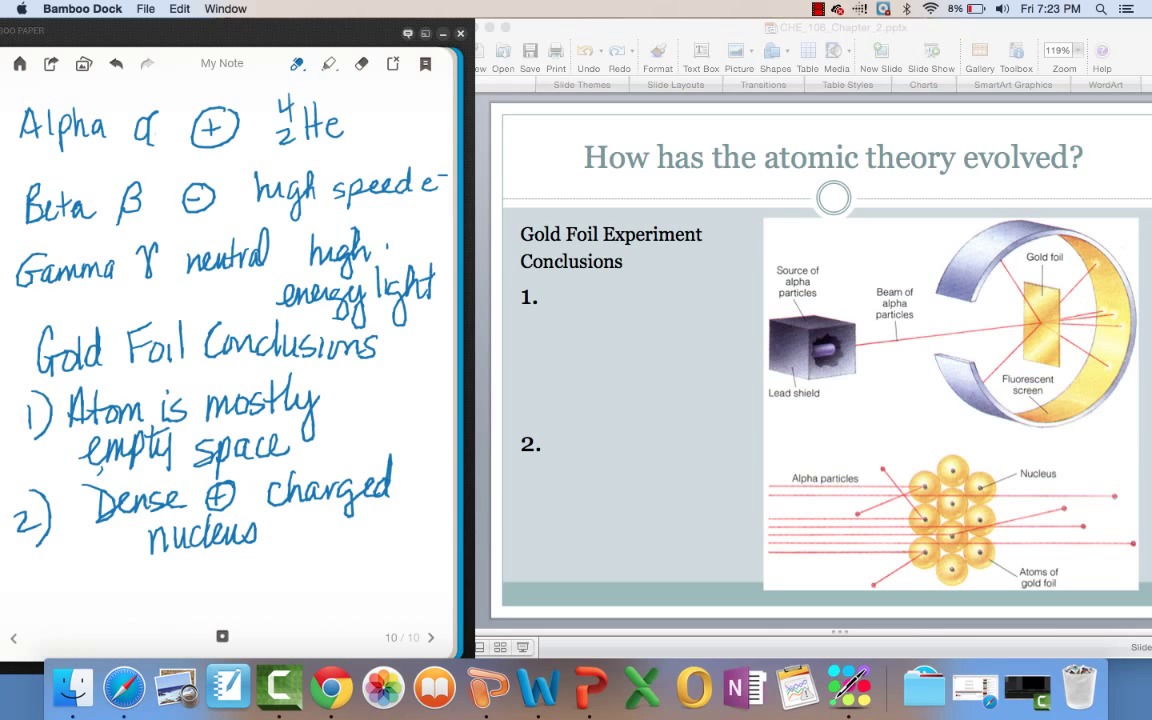
pyautogui.click(523, 537)
pyautogui.press('pagedown')
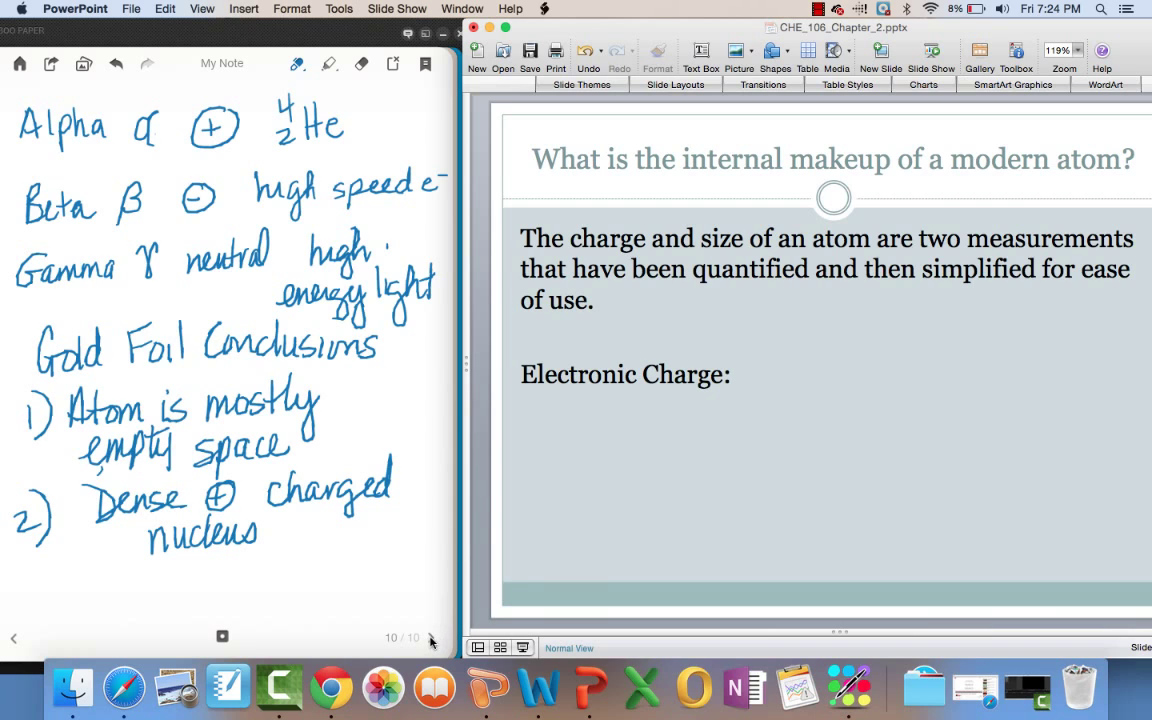
# On a new page, write the heading 'Electronic Charge' with 1.602×10⁻¹⁹ C.
pyautogui.click(388, 582)
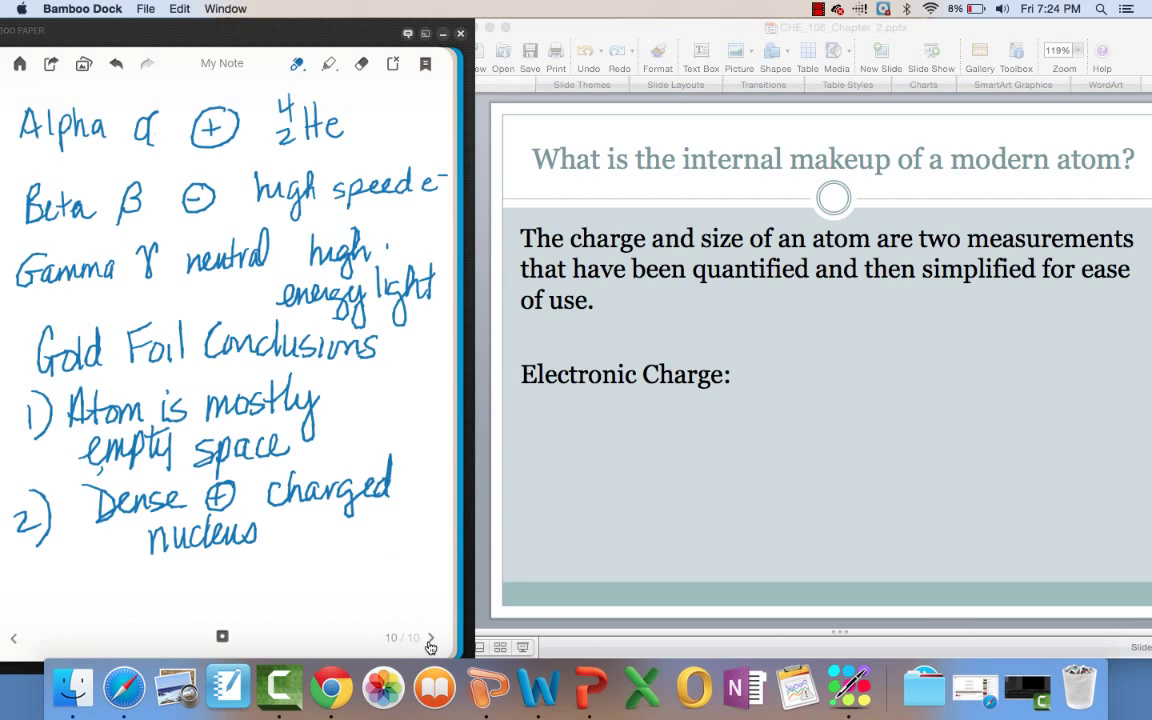
pyautogui.moveTo(390, 575); pyautogui.dragTo(378, 591)
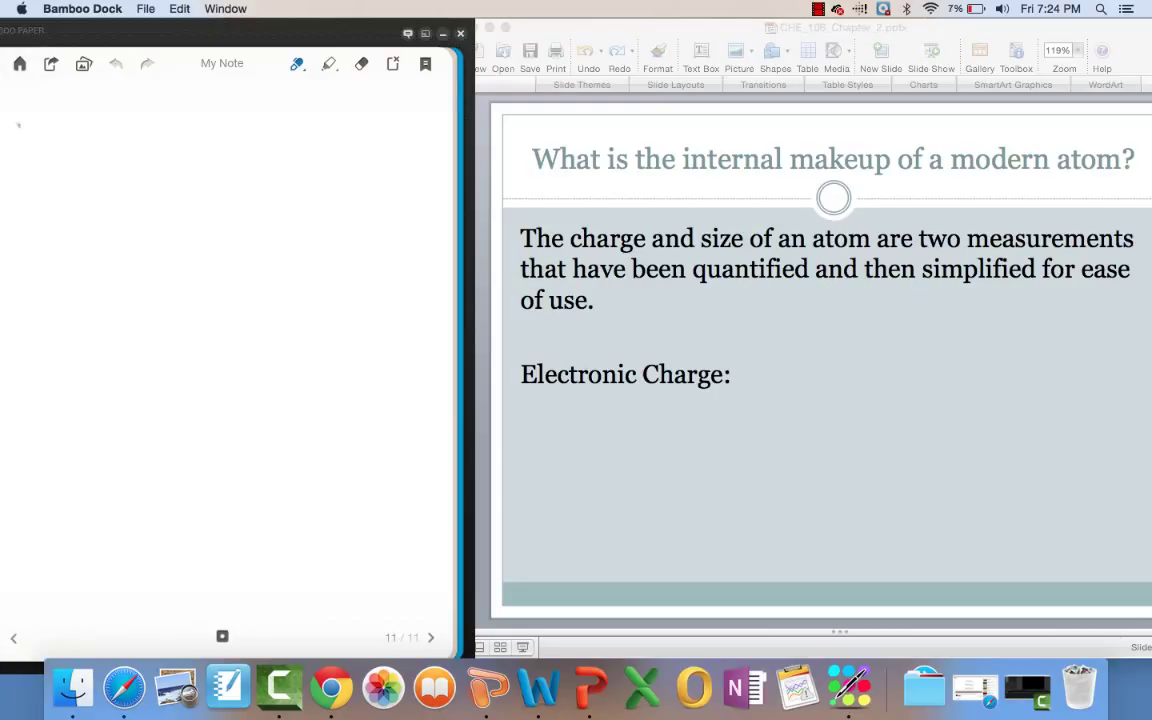
pyautogui.moveTo(45, 100)
pyautogui.mouseDown()
pyautogui.moveTo(30, 122)
pyautogui.moveTo(58, 110)
pyautogui.moveTo(84, 118)
pyautogui.moveTo(96, 104)
pyautogui.moveTo(122, 132)
pyautogui.moveTo(160, 112)
pyautogui.moveTo(186, 140)
pyautogui.moveTo(213, 146)
pyautogui.moveTo(295, 132)
pyautogui.moveTo(290, 172)
pyautogui.moveTo(322, 122)
pyautogui.mouseUp()
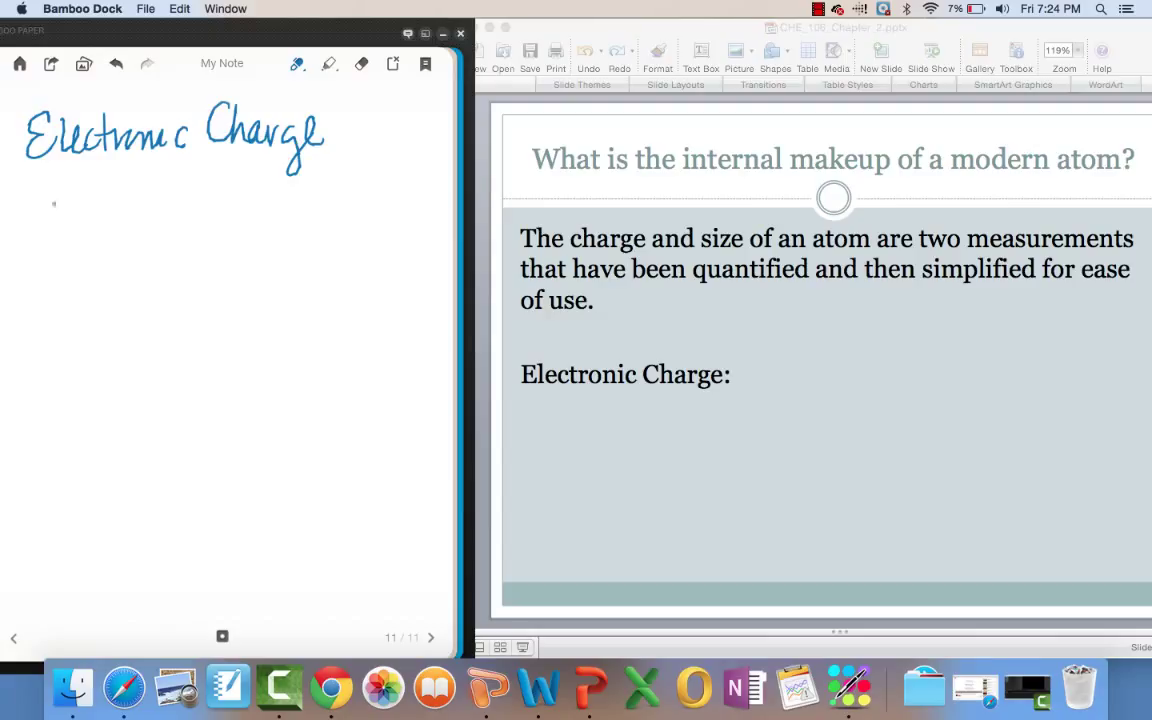
pyautogui.moveTo(57, 193); pyautogui.dragTo(56, 227)
pyautogui.moveTo(104, 182)
pyautogui.mouseDown()
pyautogui.moveTo(94, 210)
pyautogui.moveTo(100, 198)
pyautogui.mouseUp()
pyautogui.moveTo(122, 186)
pyautogui.mouseDown()
pyautogui.moveTo(116, 206)
pyautogui.moveTo(124, 188)
pyautogui.mouseUp()
pyautogui.moveTo(140, 188); pyautogui.dragTo(160, 204)
pyautogui.moveTo(176, 190)
pyautogui.mouseDown()
pyautogui.moveTo(190, 198)
pyautogui.moveTo(176, 204)
pyautogui.mouseUp()
pyautogui.moveTo(212, 182)
pyautogui.mouseDown()
pyautogui.moveTo(211, 205)
pyautogui.moveTo(256, 171)
pyautogui.moveTo(268, 176)
pyautogui.mouseUp()
pyautogui.moveTo(292, 158)
pyautogui.mouseDown()
pyautogui.moveTo(286, 174)
pyautogui.moveTo(330, 192)
pyautogui.mouseUp()
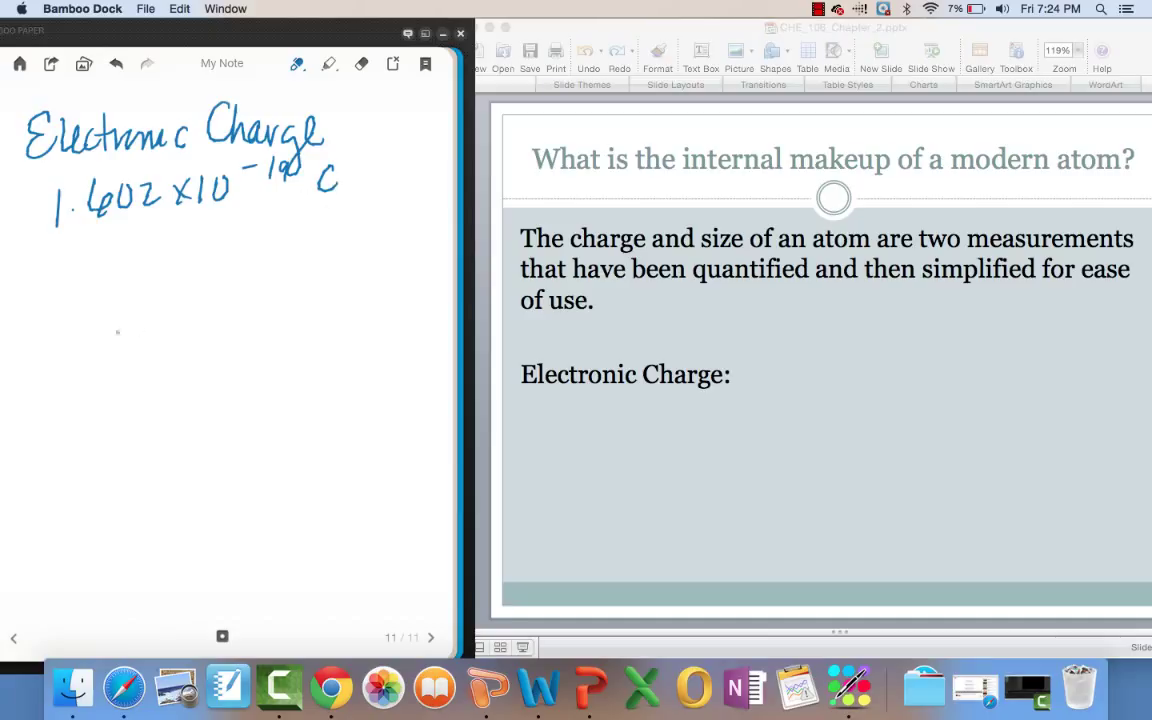
# Add '∴ e⁻ −1.602×10⁻¹⁹ C' for the electron.
pyautogui.click(31, 297)
pyautogui.click(50, 296)
pyautogui.moveTo(83, 284)
pyautogui.mouseDown()
pyautogui.moveTo(97, 271)
pyautogui.moveTo(104, 292)
pyautogui.moveTo(126, 259)
pyautogui.moveTo(204, 290)
pyautogui.moveTo(268, 265)
pyautogui.moveTo(276, 284)
pyautogui.moveTo(299, 283)
pyautogui.moveTo(282, 283)
pyautogui.mouseUp()
pyautogui.click(214, 285)
pyautogui.moveTo(306, 263)
pyautogui.mouseDown()
pyautogui.moveTo(306, 285)
pyautogui.moveTo(321, 264)
pyautogui.mouseUp()
pyautogui.moveTo(335, 248); pyautogui.dragTo(401, 266)
# Add 'P +1.602×10⁻¹⁹ C' for the proton.
pyautogui.moveTo(82, 332)
pyautogui.mouseDown()
pyautogui.moveTo(81, 370)
pyautogui.moveTo(83, 352)
pyautogui.mouseUp()
pyautogui.moveTo(168, 327)
pyautogui.mouseDown()
pyautogui.moveTo(168, 346)
pyautogui.moveTo(252, 324)
pyautogui.moveTo(303, 342)
pyautogui.moveTo(288, 342)
pyautogui.mouseUp()
pyautogui.click(211, 341)
pyautogui.moveTo(313, 322)
pyautogui.mouseDown()
pyautogui.moveTo(311, 341)
pyautogui.moveTo(354, 315)
pyautogui.mouseUp()
pyautogui.moveTo(364, 305)
pyautogui.mouseDown()
pyautogui.moveTo(364, 322)
pyautogui.moveTo(381, 309)
pyautogui.moveTo(378, 323)
pyautogui.moveTo(417, 341)
pyautogui.mouseUp()
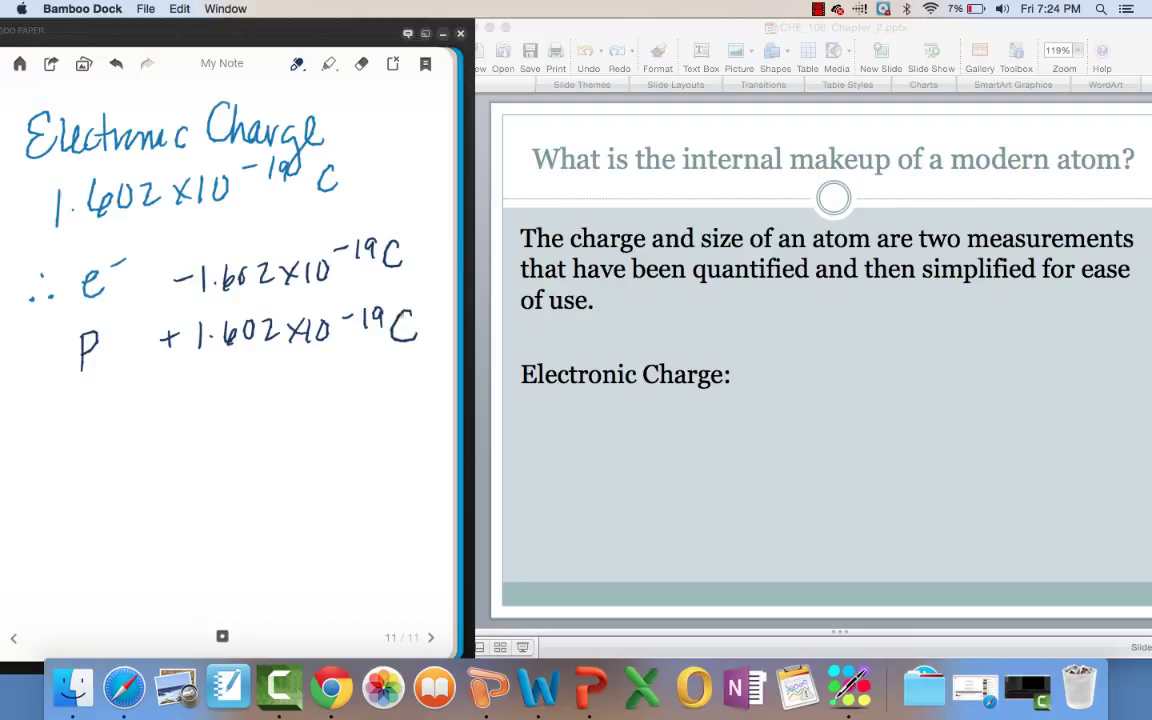